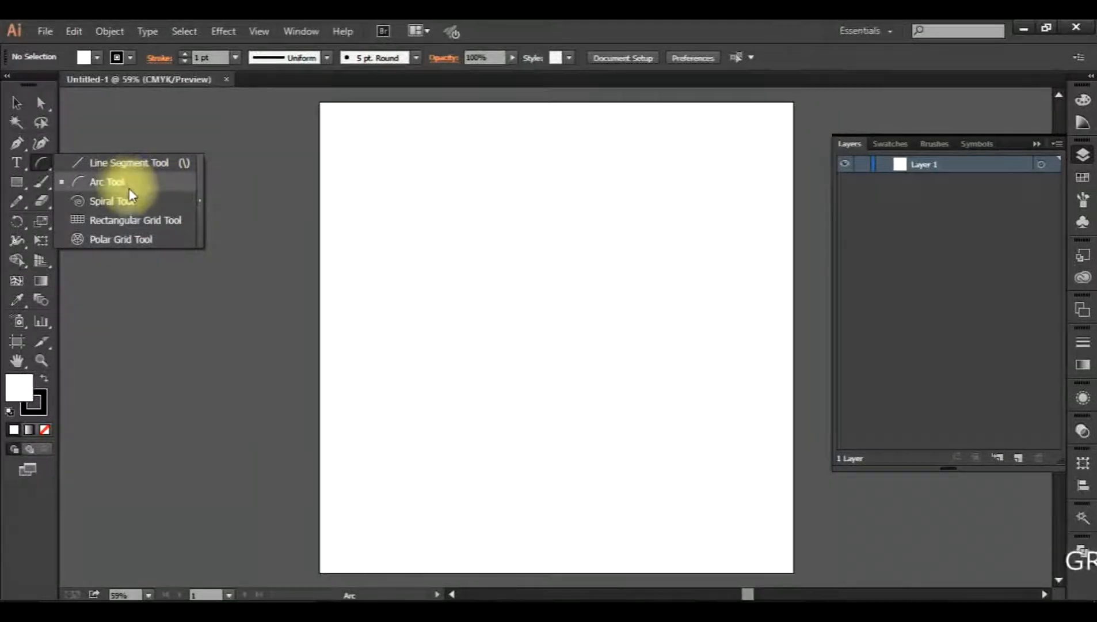
Draw a rectangular grid about 813 px wide and 570 px high across the middle of the artboard
left_click(127, 206)
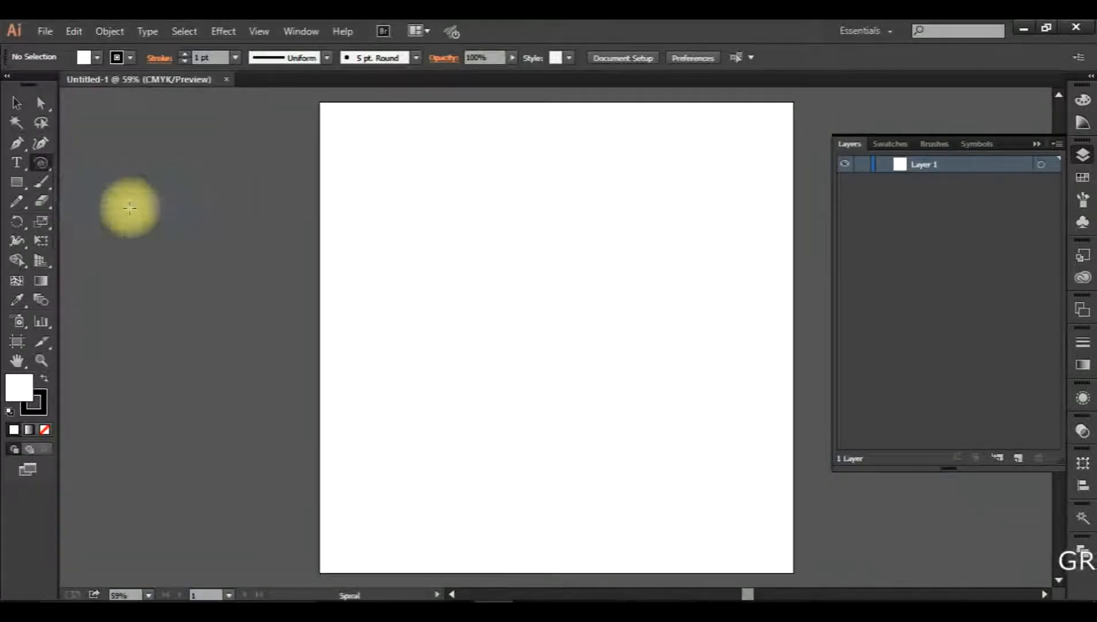
left_click_drag(42, 161, 170, 246)
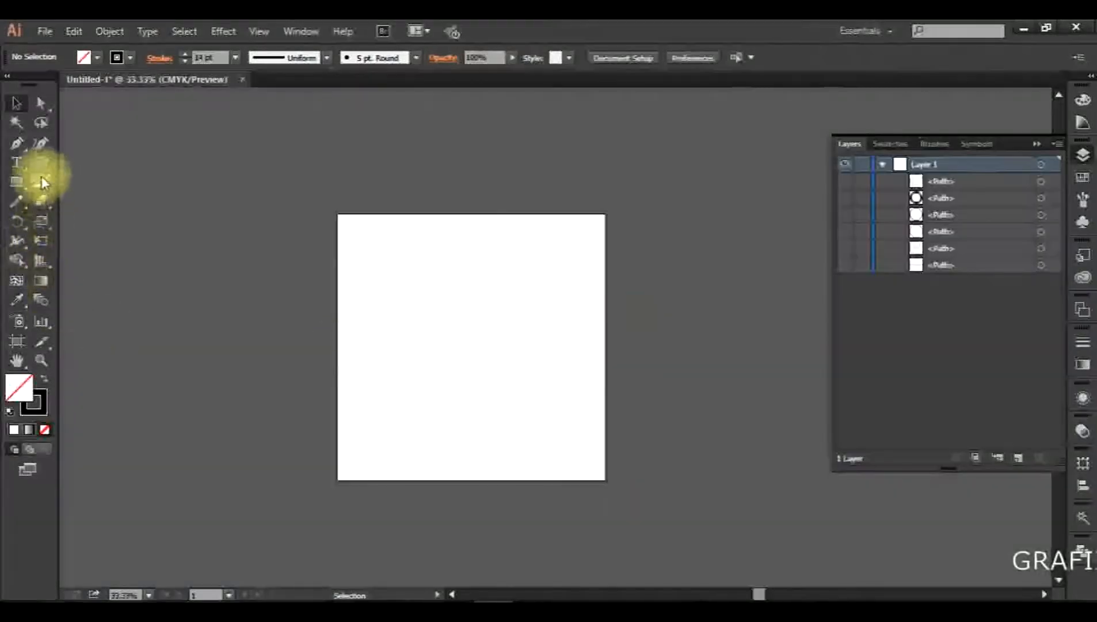
left_click(39, 167)
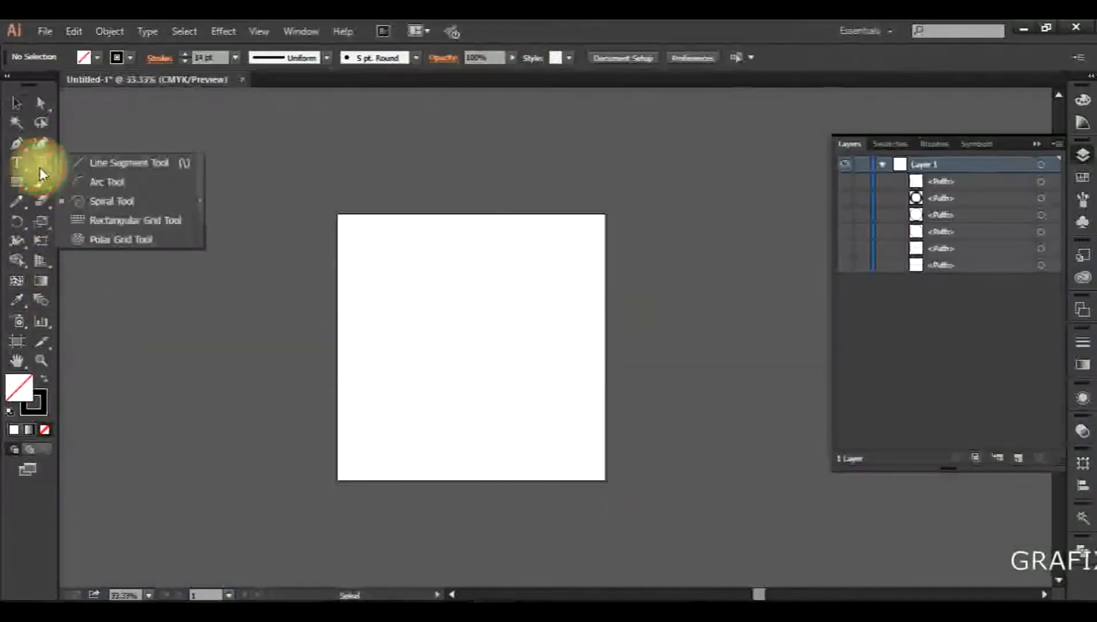
left_click(171, 222)
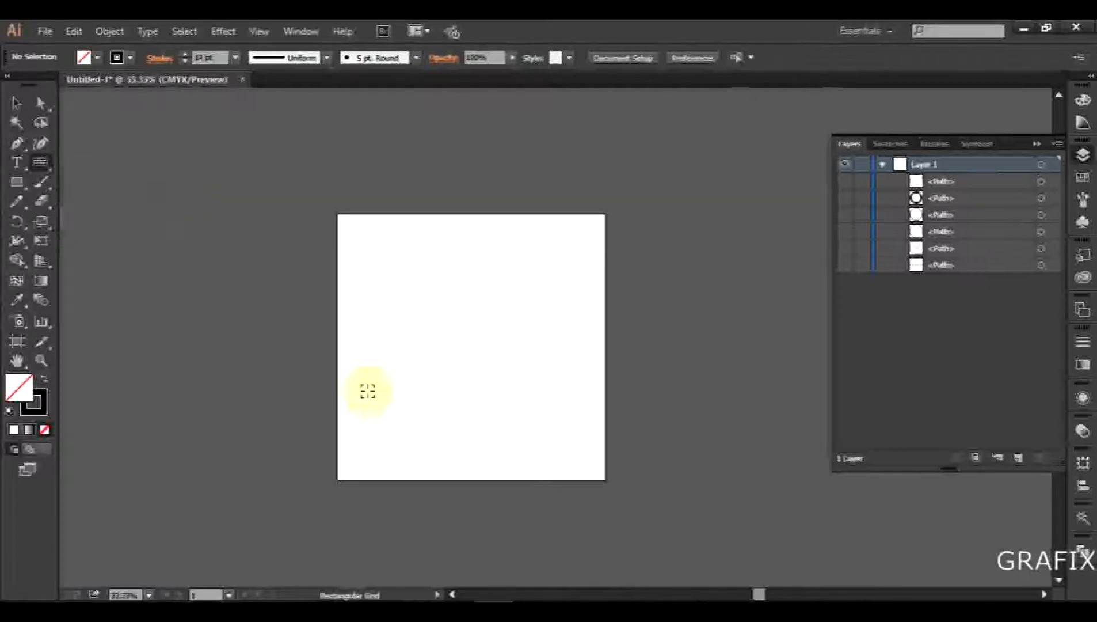
scroll(406, 385, "up", 1)
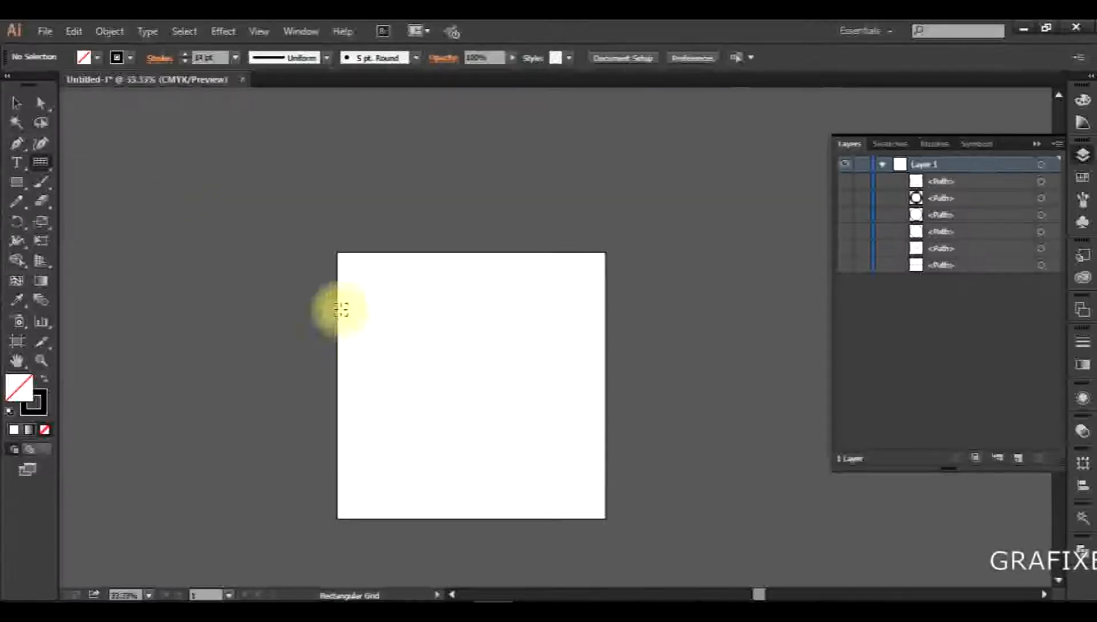
mouse_move(362, 303)
left_mouse_down()
mouse_move(603, 455)
mouse_move(578, 453)
left_mouse_up()
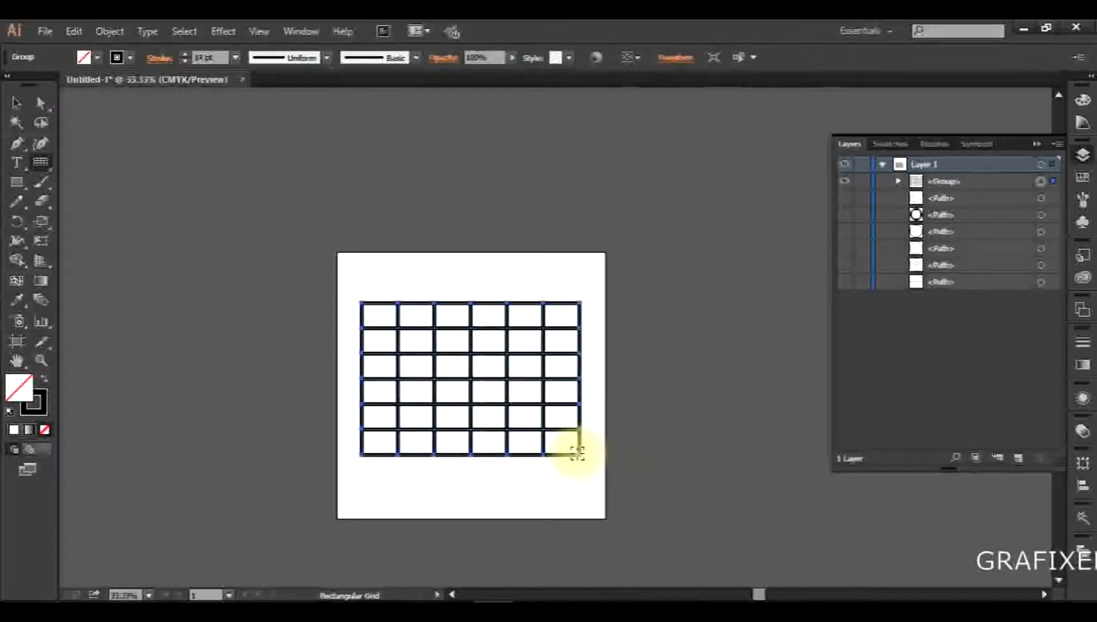
key("v")
left_click(398, 387)
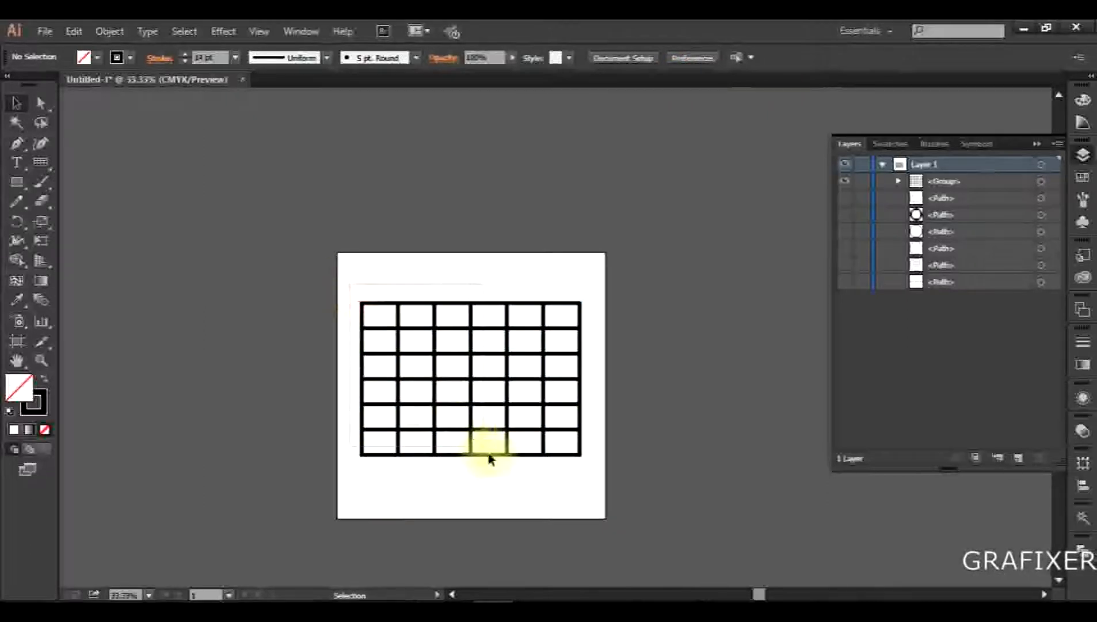
left_click(501, 455)
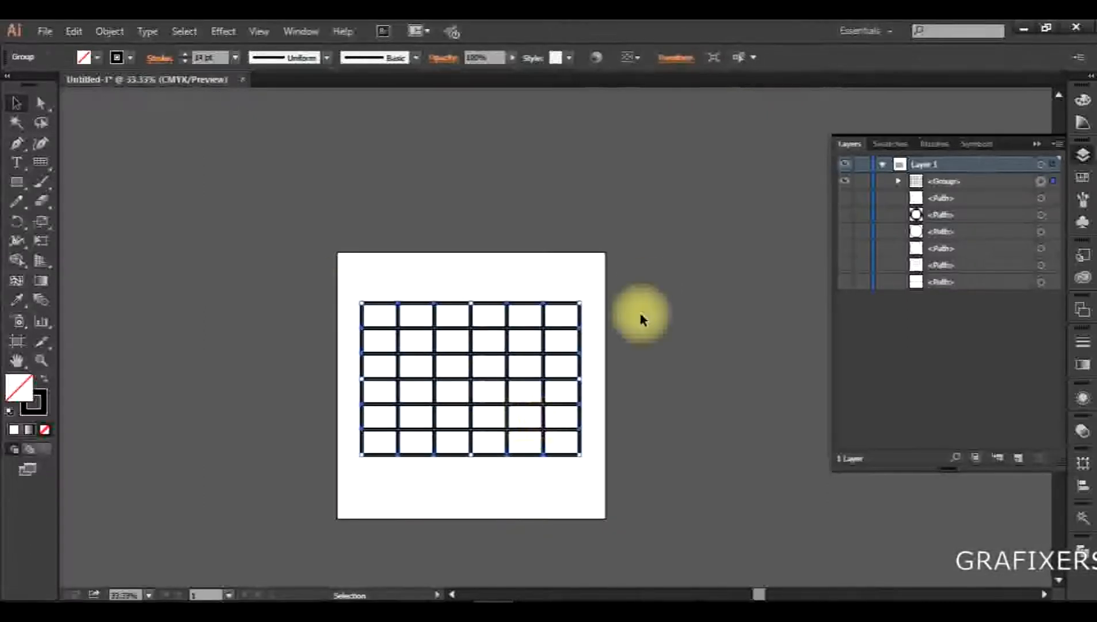
left_click(622, 289)
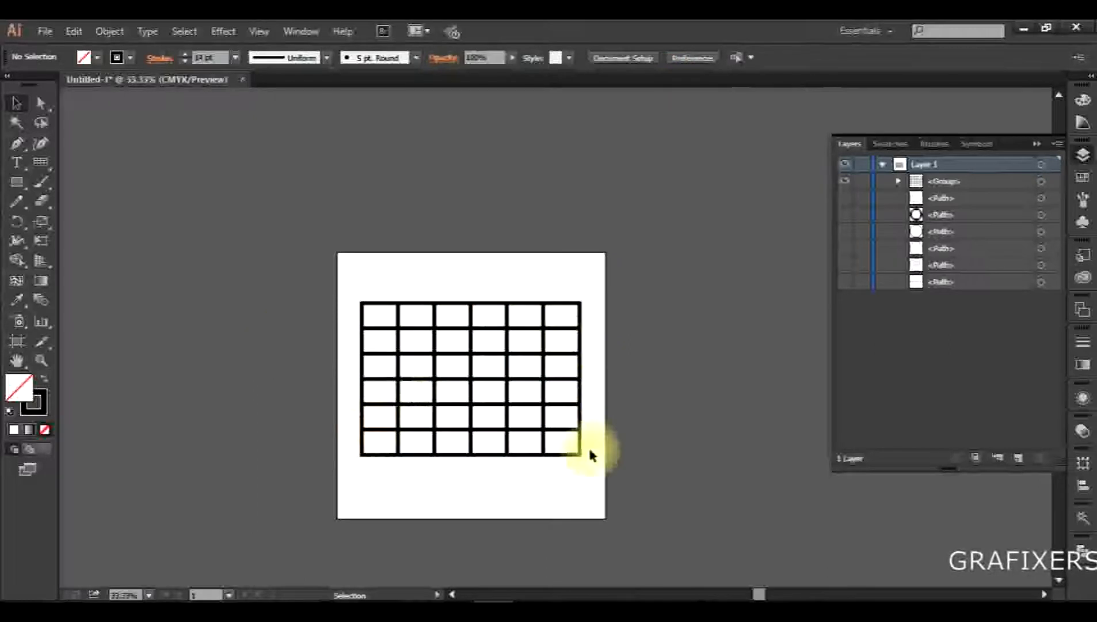
Create a second rectangular grid 500 px wide and 1000 px high with 10 horizontal and 5 vertical dividers
left_click(40, 164)
left_click(436, 280)
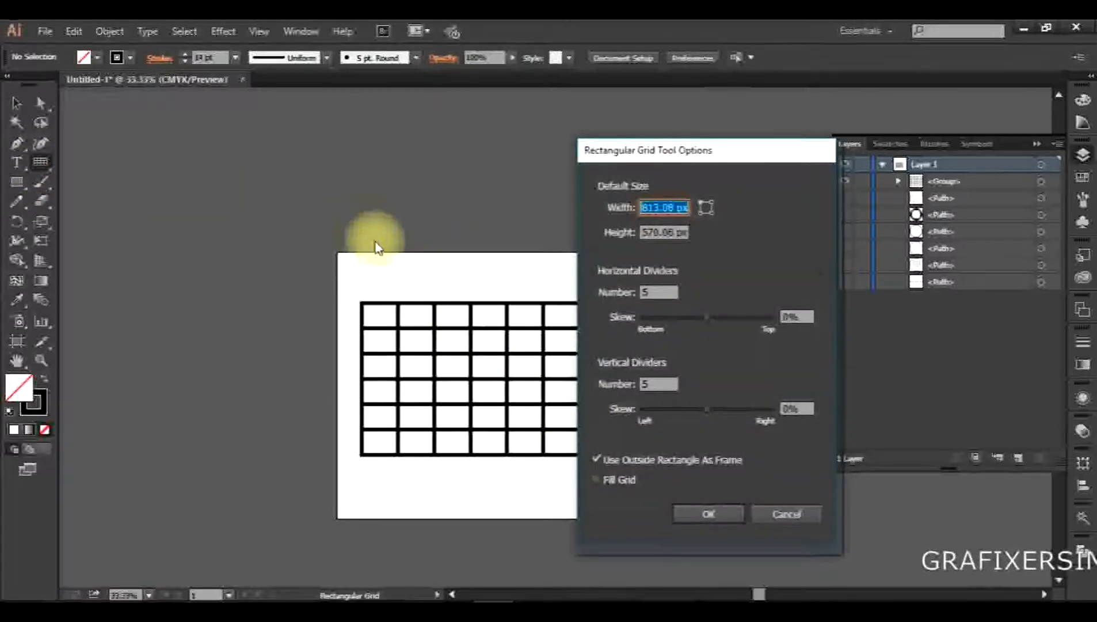
left_click_drag(684, 151, 521, 145)
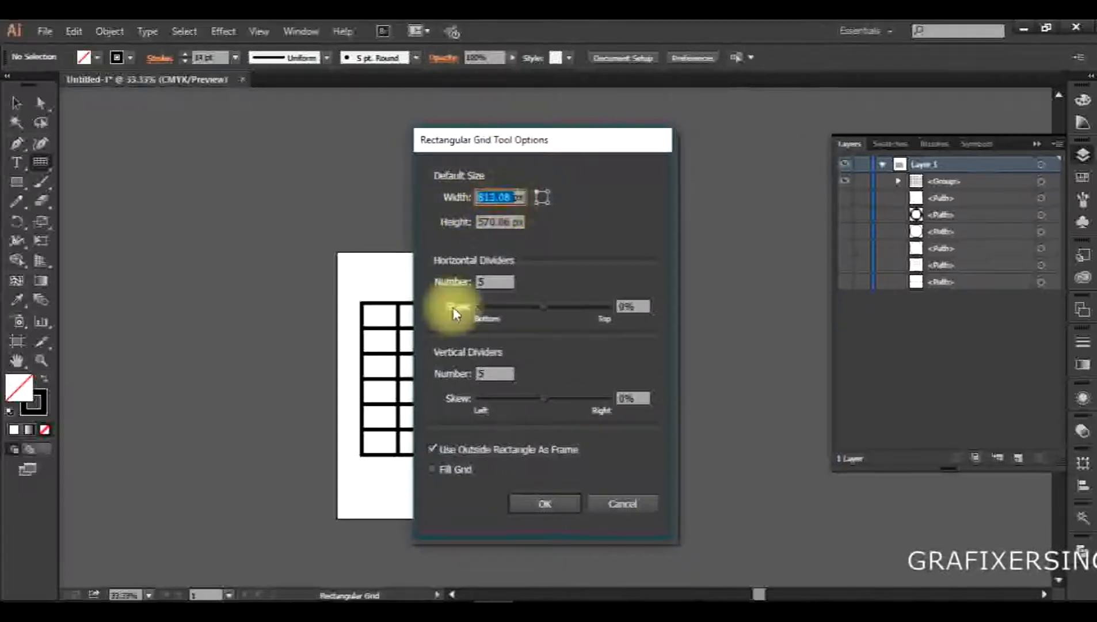
type("500")
key("Tab")
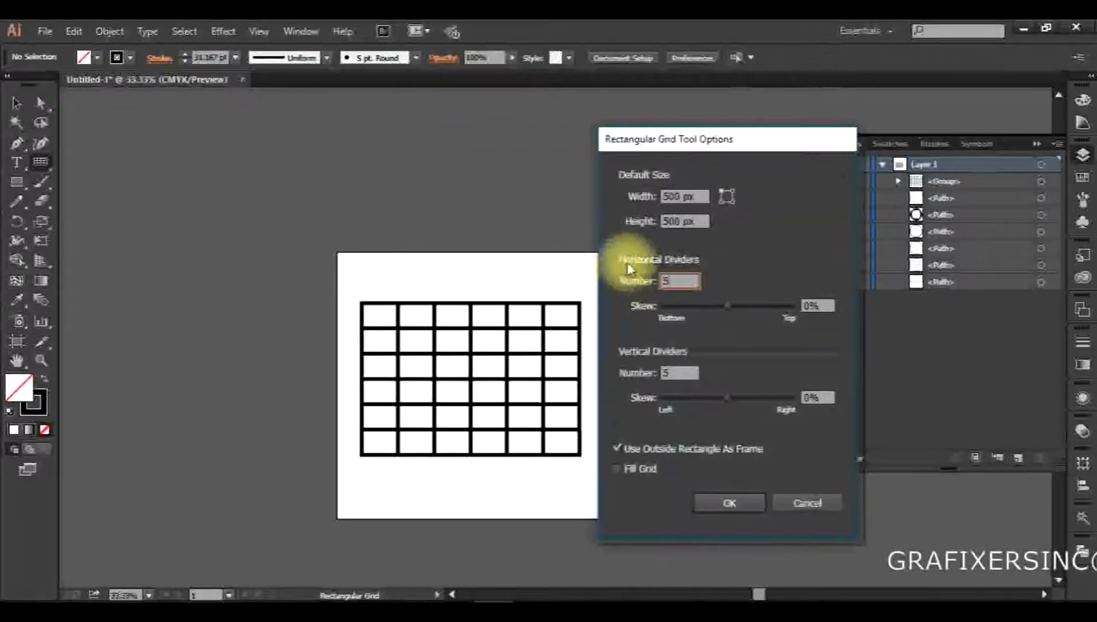
type("3")
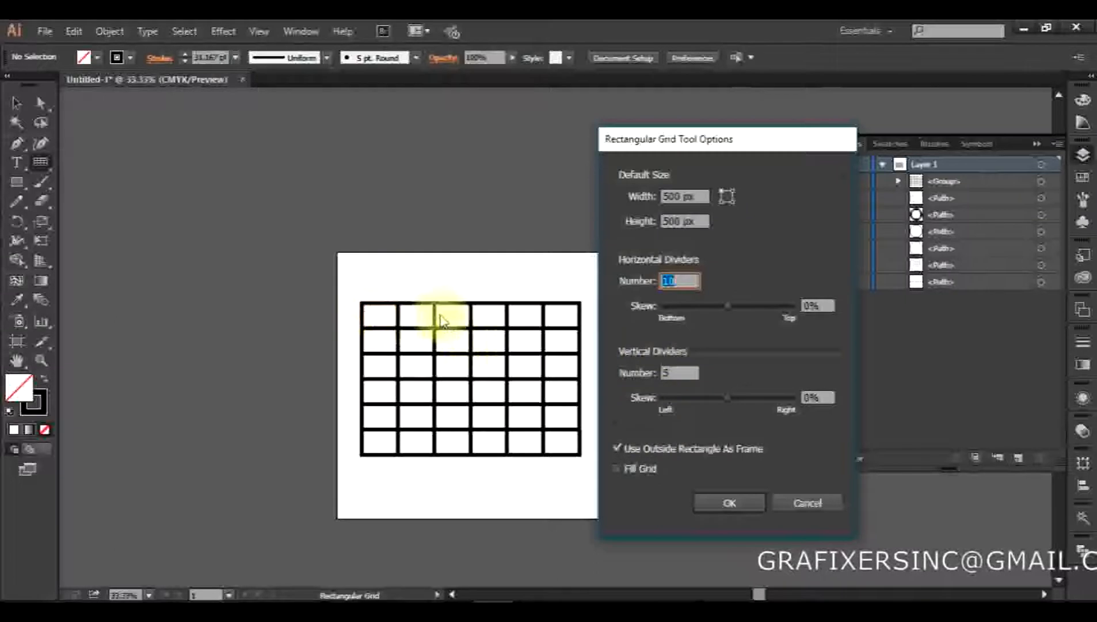
left_click(679, 375)
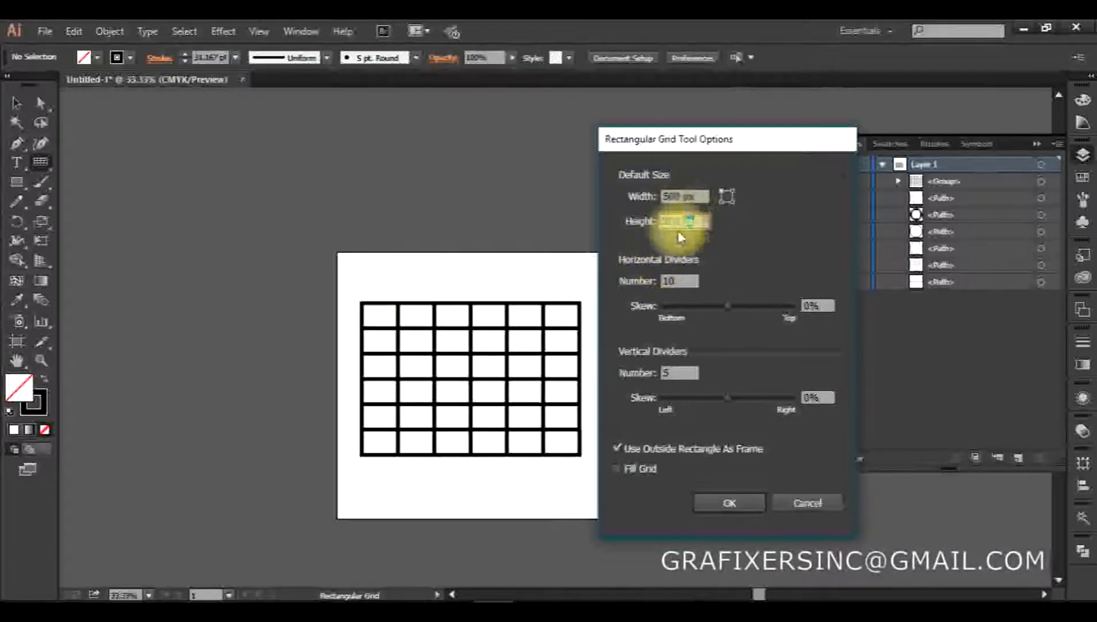
left_click_drag(707, 220, 645, 233)
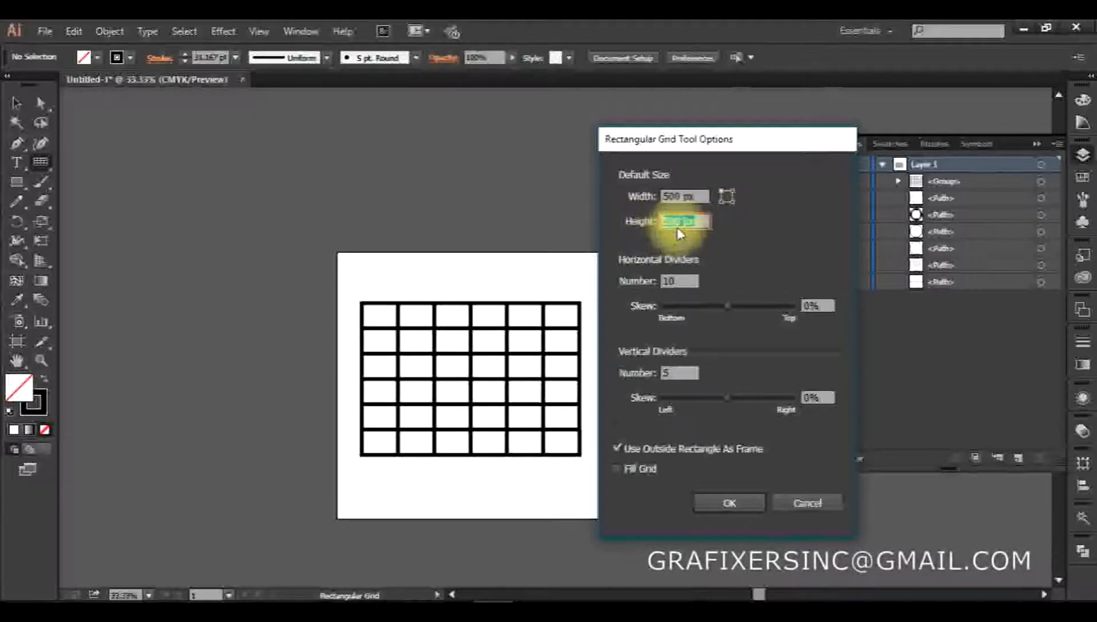
type("1000")
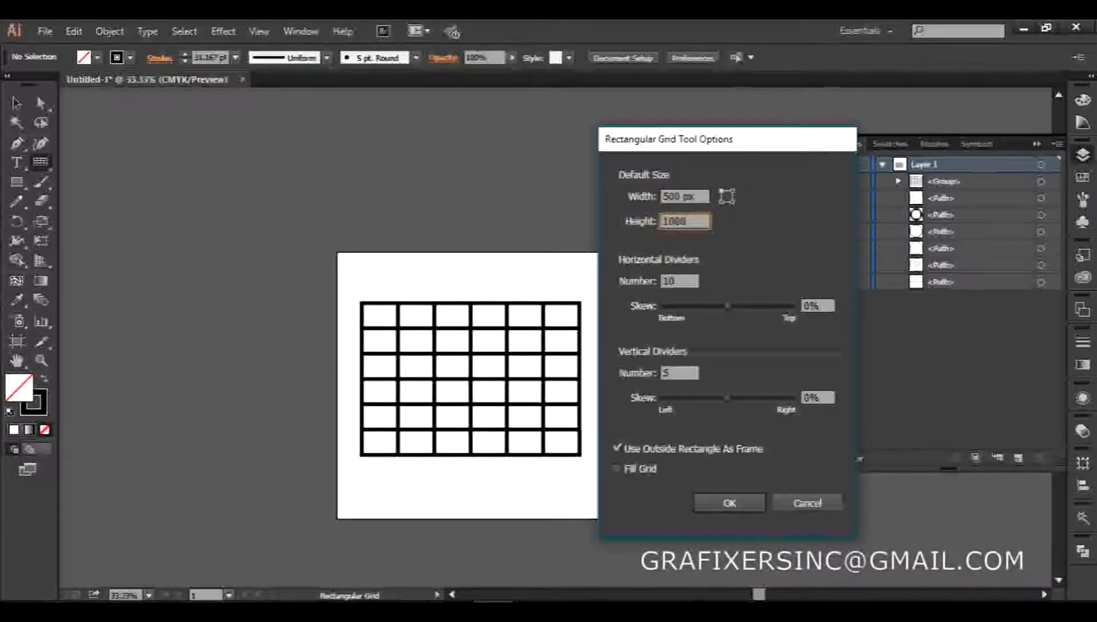
left_click(723, 502)
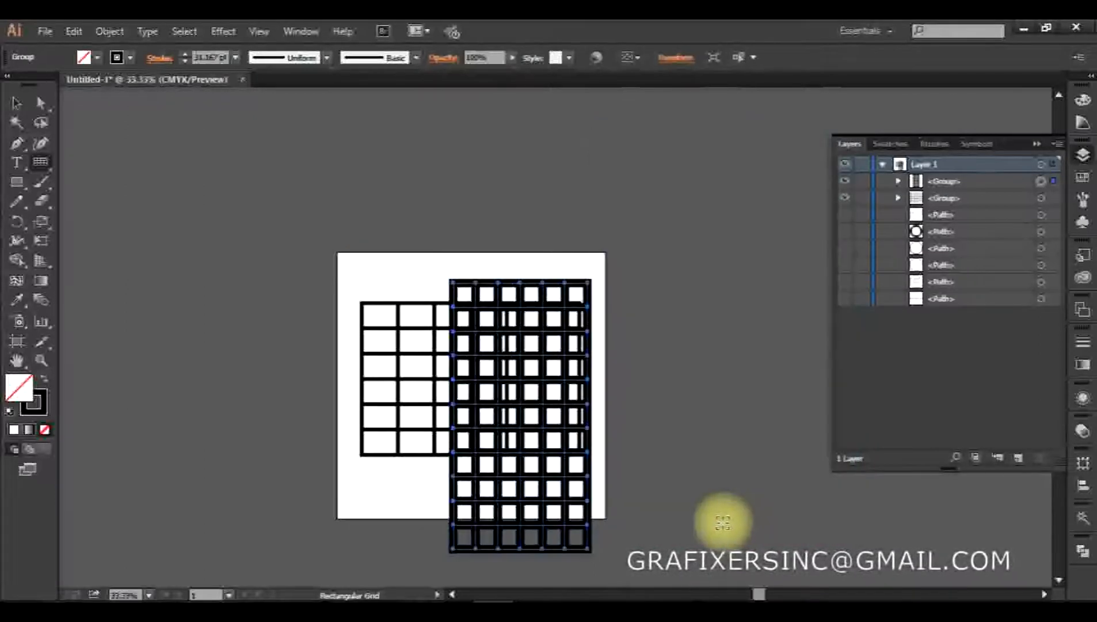
Hide the first rectangular grid and move the tall grid to the horizontal middle of the artboard
key("v")
left_click(401, 419)
left_click(421, 366)
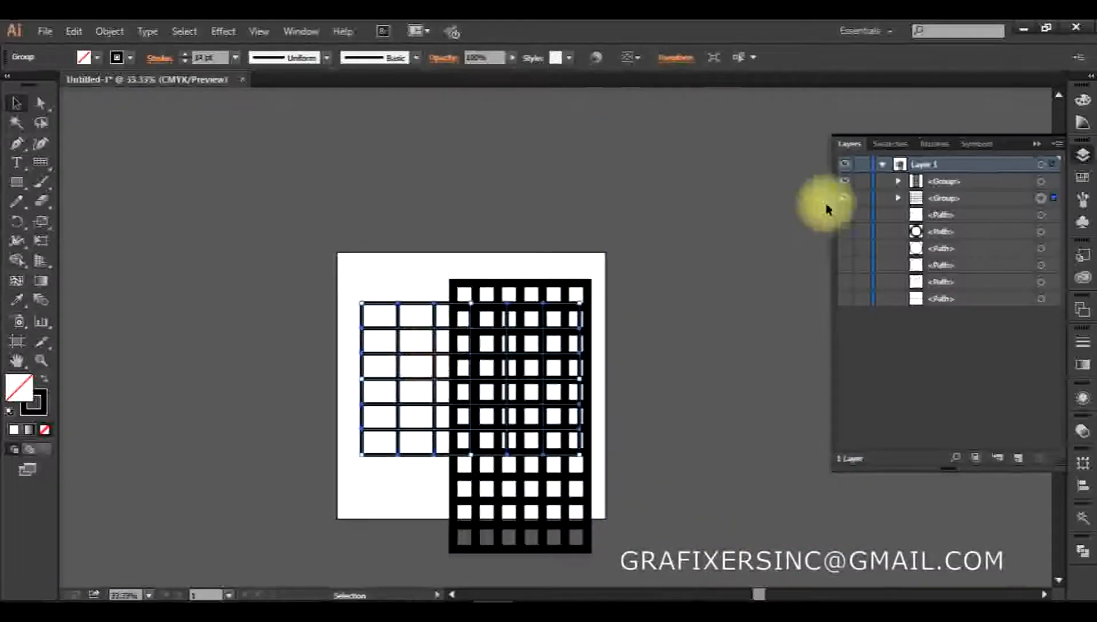
left_click(850, 203)
left_click_drag(518, 375, 463, 321)
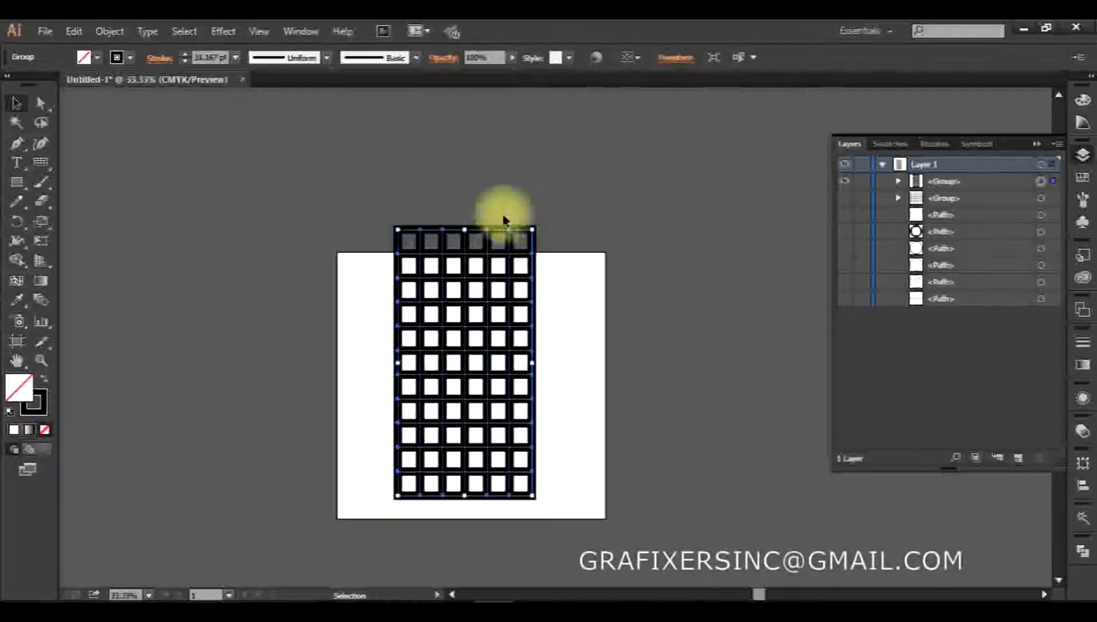
left_click(588, 389)
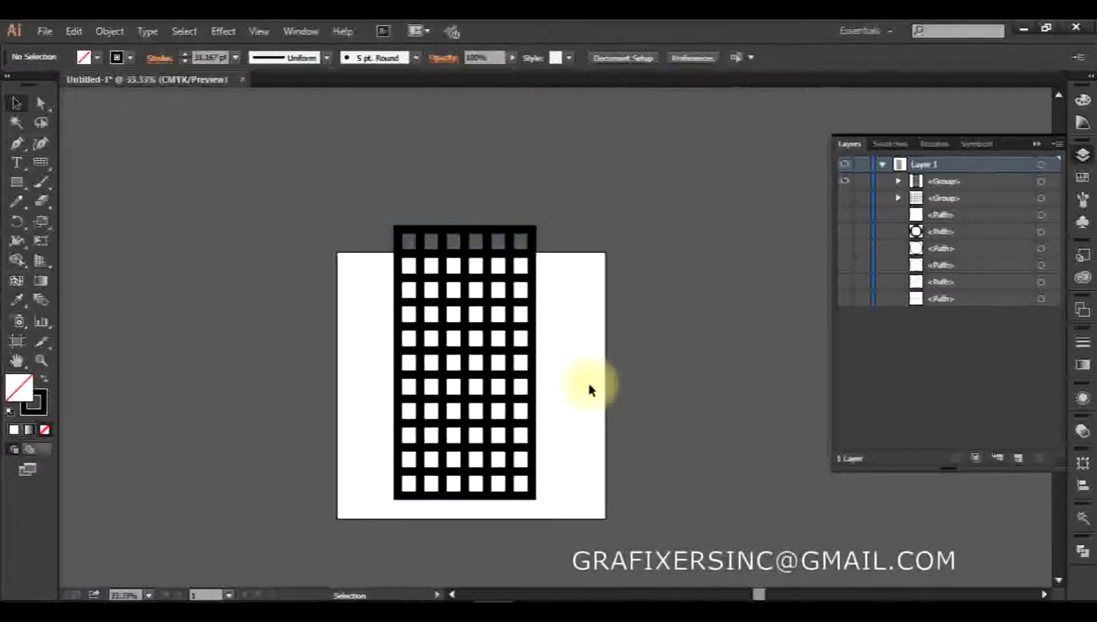
left_click(453, 411)
left_click(570, 398)
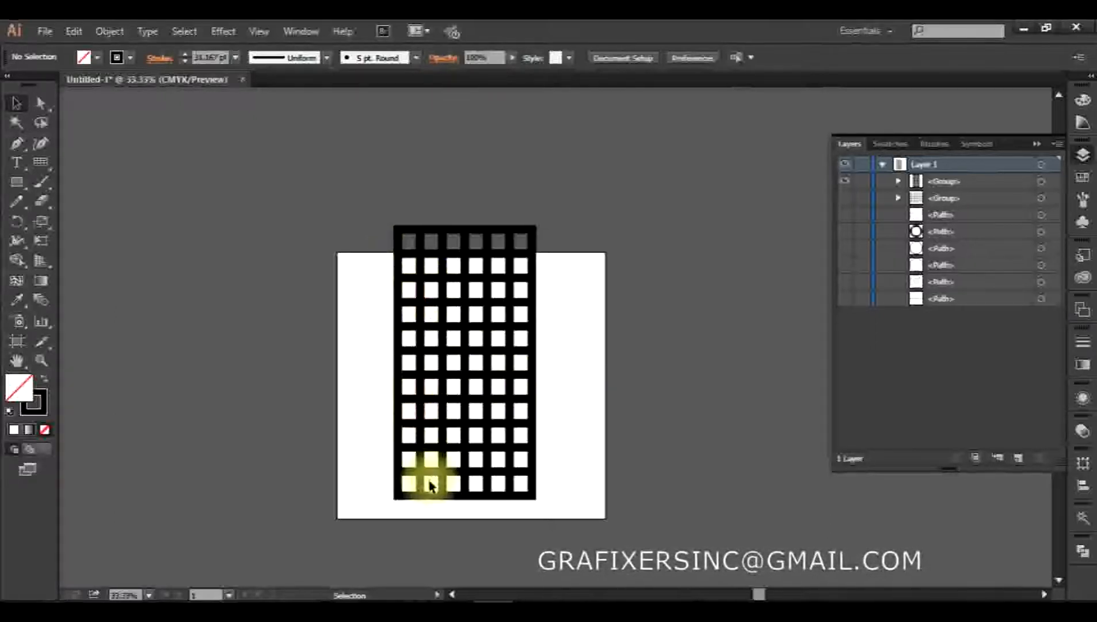
Set the tall grid's stroke weight to 1 pt
left_click(411, 366)
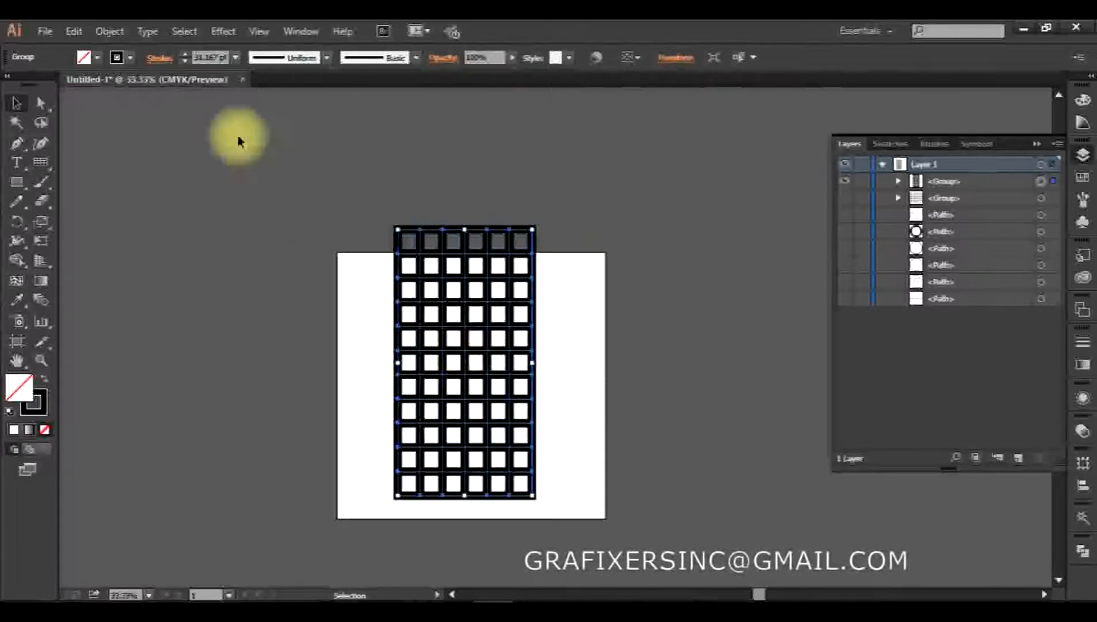
left_click(216, 56)
scroll(217, 56, "down", 11)
scroll(216, 56, "down", 20)
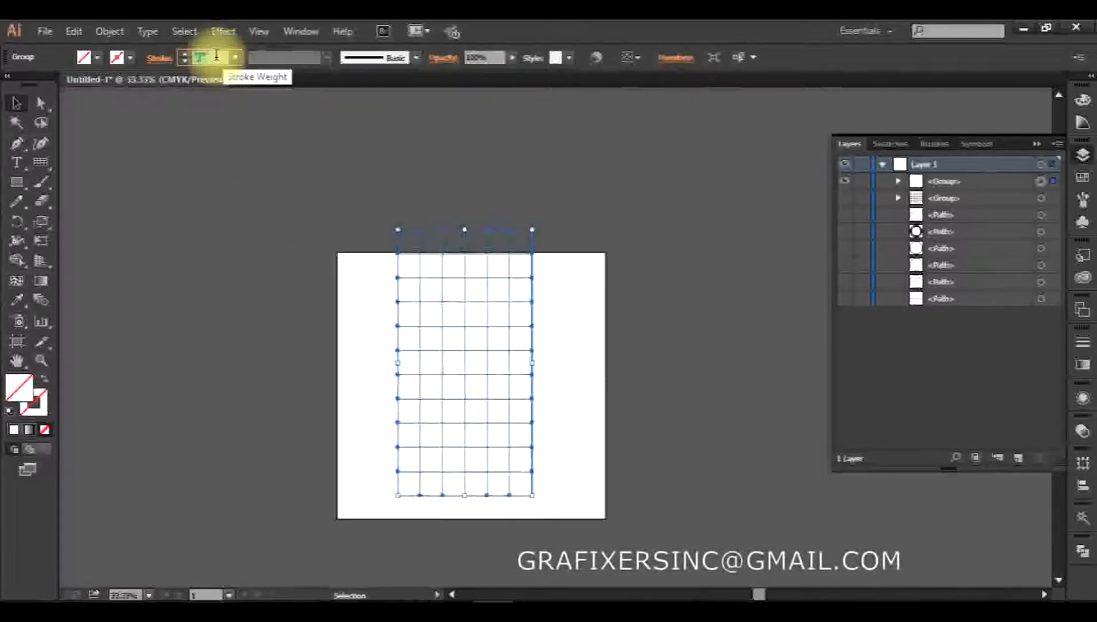
scroll(216, 55, "up", 1)
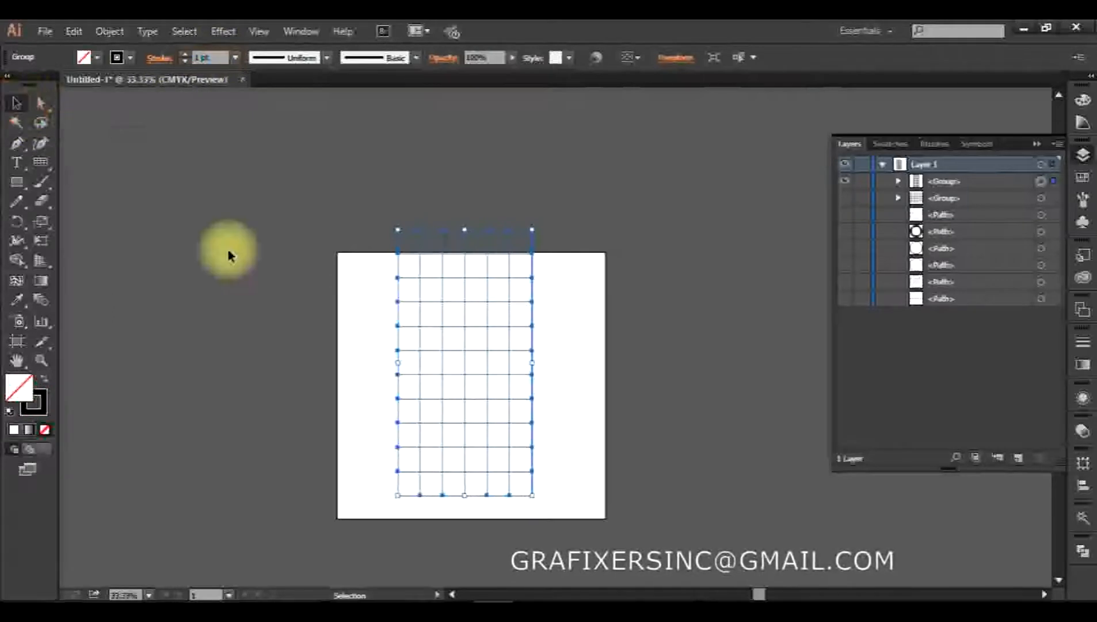
left_click(576, 352)
left_click(436, 422)
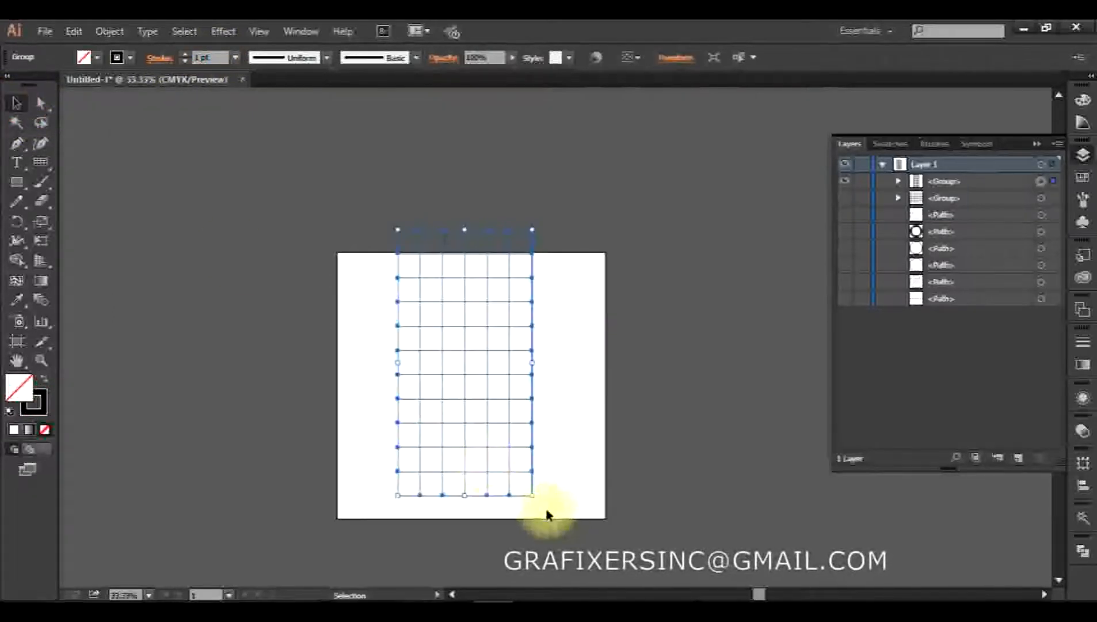
Enlarge the tall grid slightly and rotate it 90 degrees so it spans the artboard's width
mouse_move(532, 496)
left_mouse_down()
mouse_move(685, 281)
mouse_move(739, 512)
left_mouse_up()
left_click_drag(551, 511, 658, 301)
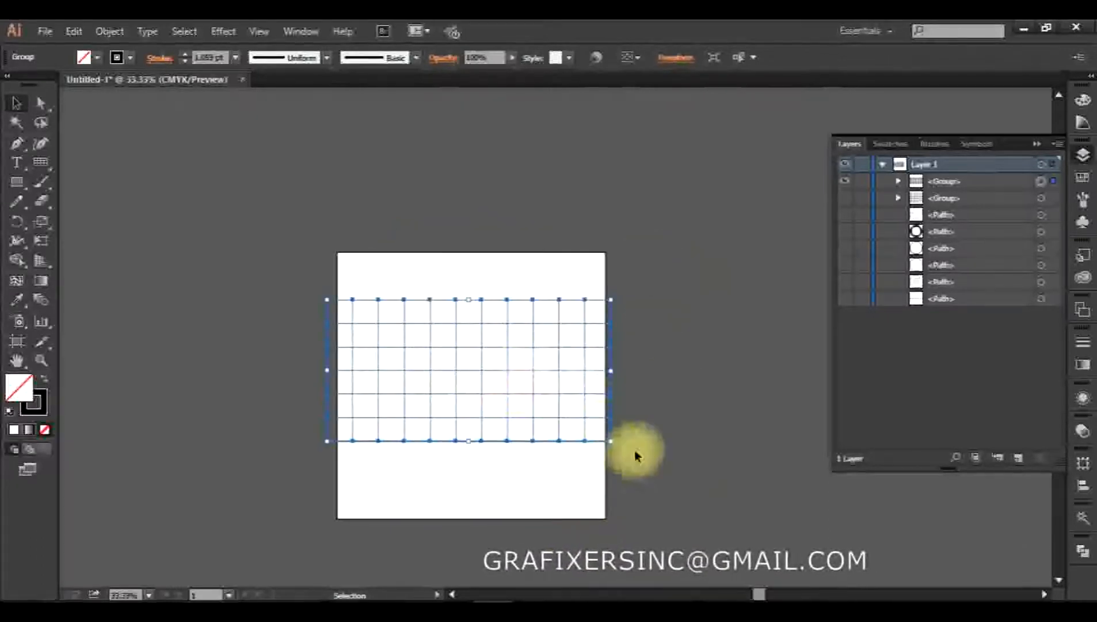
left_click(676, 326)
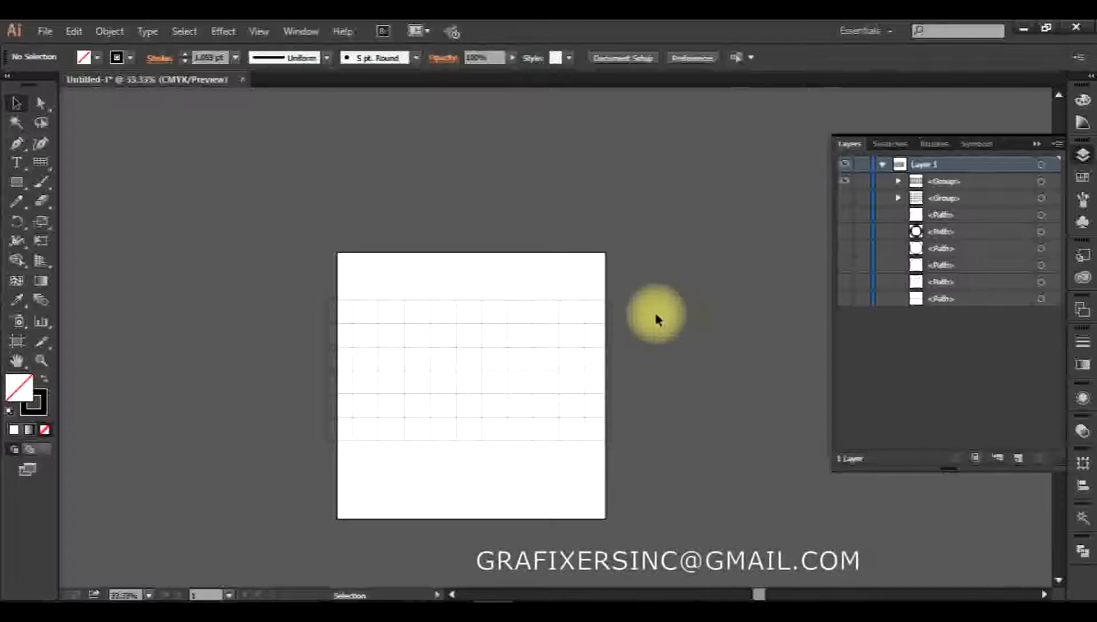
Delete the rotated rectangular grid
left_click(487, 389)
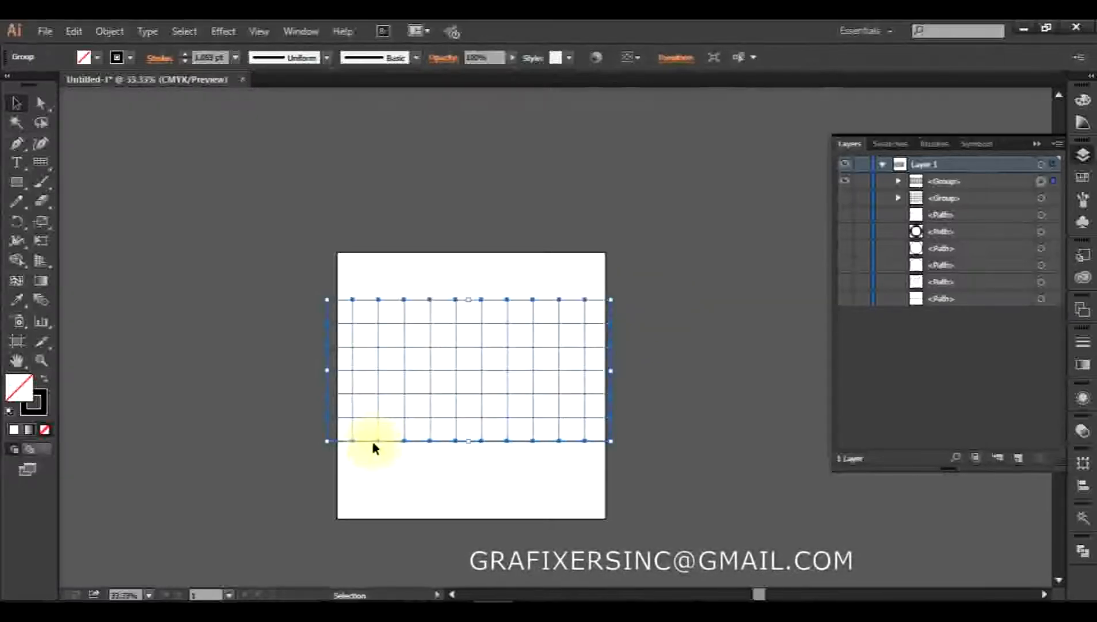
key("Delete")
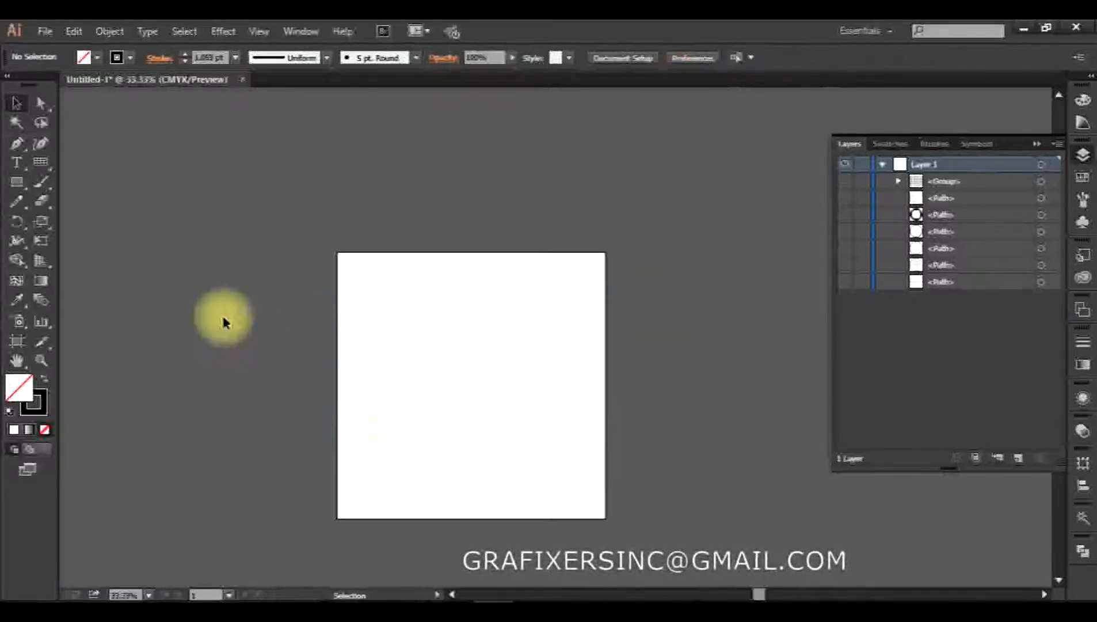
Draw a circular polar grid about 984 px in diameter and centre it on the artboard
left_click(34, 160)
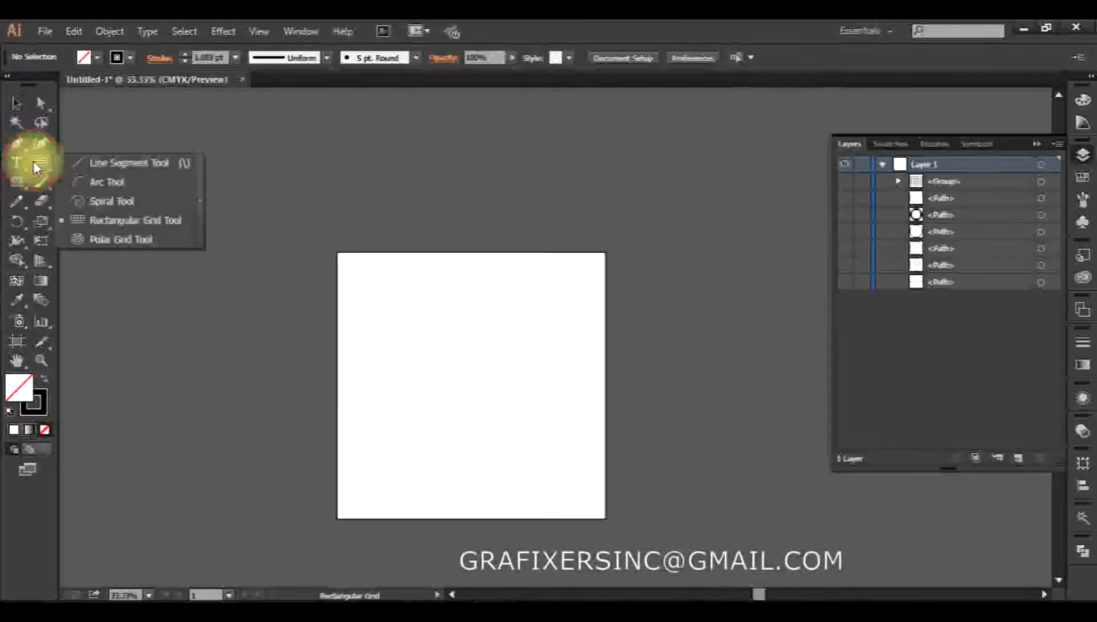
left_click(127, 241)
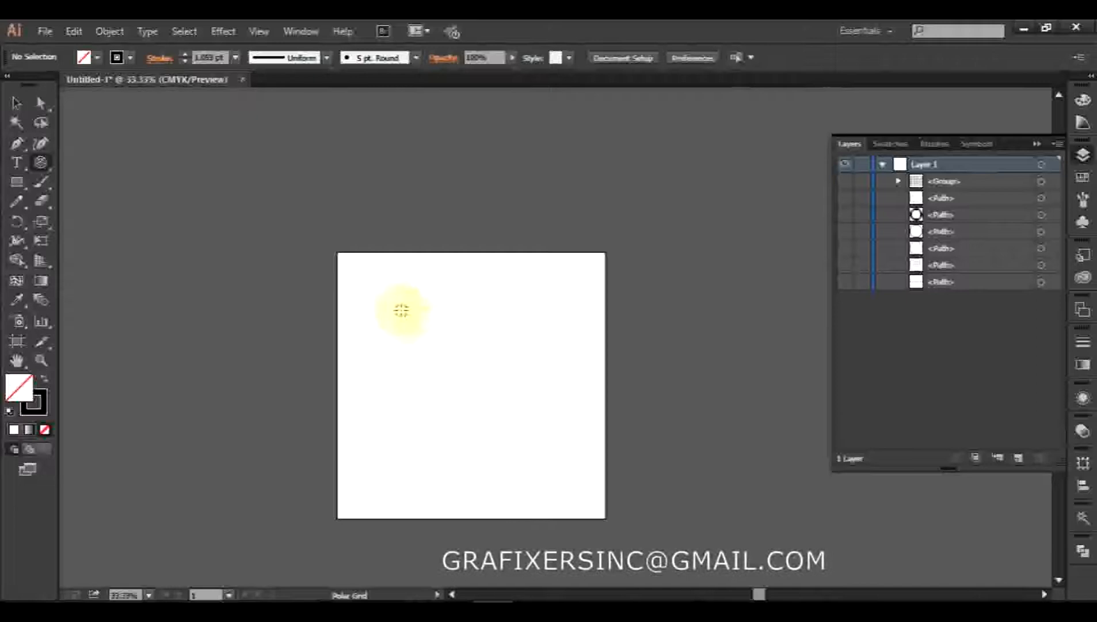
left_click_drag(380, 293, 642, 557)
key("v")
left_click_drag(517, 422, 474, 367)
left_click(611, 497)
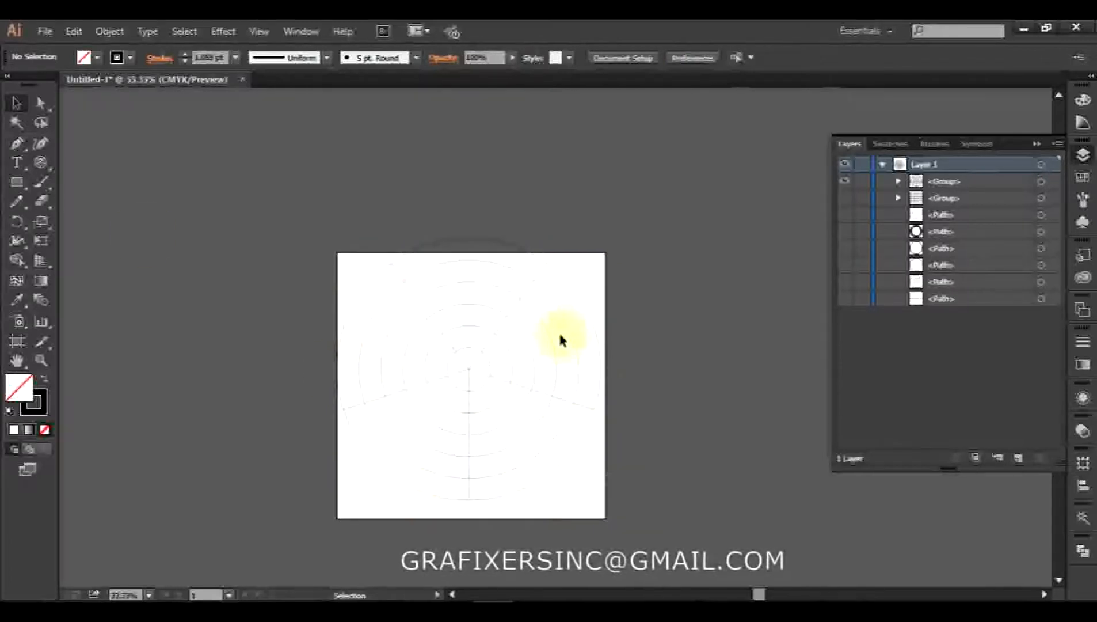
Create a 500 × 500 px polar grid with 10 concentric dividers and 5 radial dividers at the artboard's centre
left_click_drag(41, 162, 106, 239)
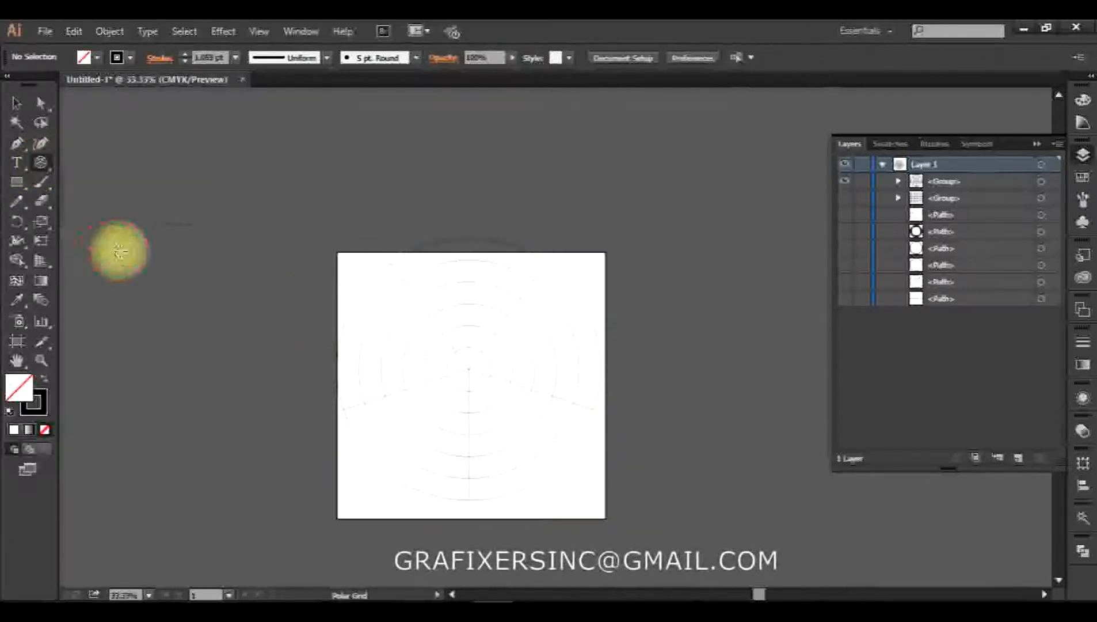
left_click(470, 369)
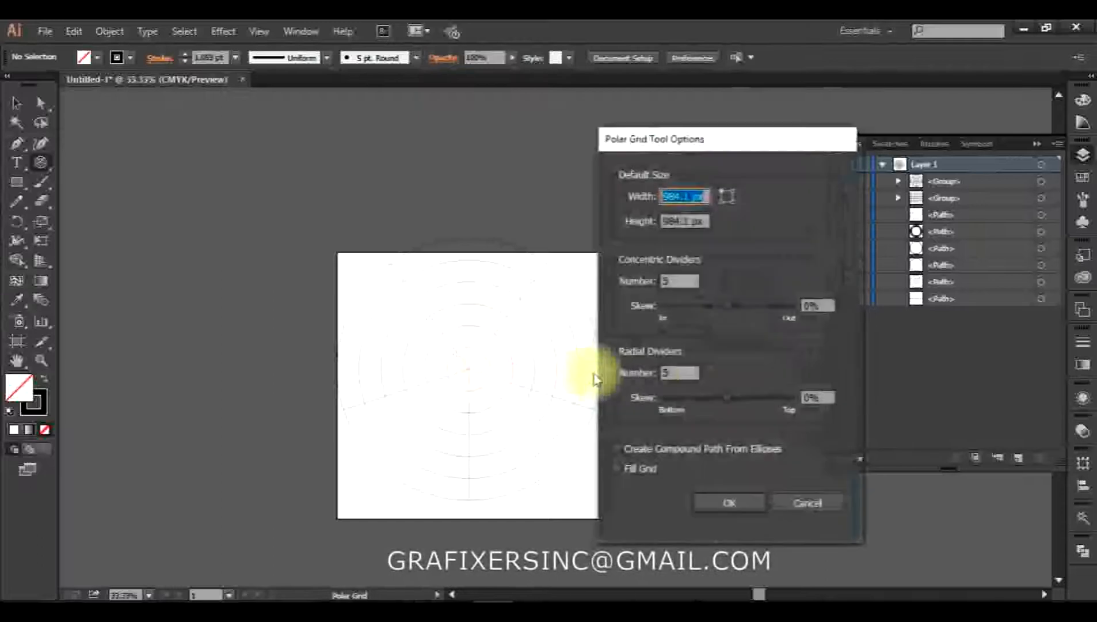
left_click(682, 193)
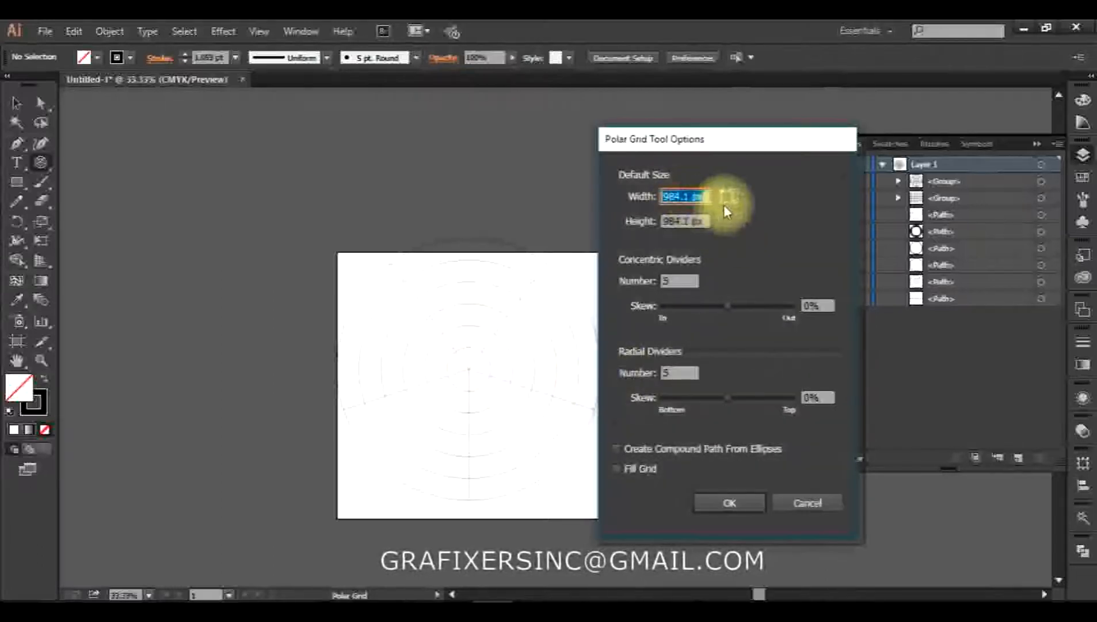
type("508")
key("Tab")
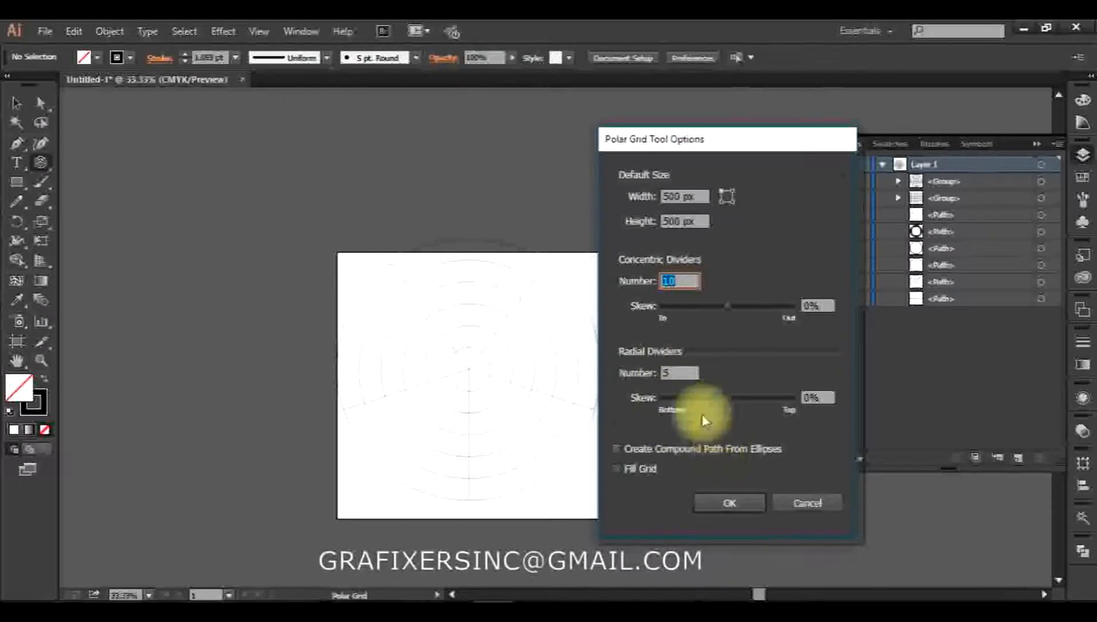
left_click(729, 502)
Enlarge the new polar grid about 2.5 times so it extends past the artboard's upper-right corner, and deselect it
key("v")
left_click_drag(539, 453, 816, 483)
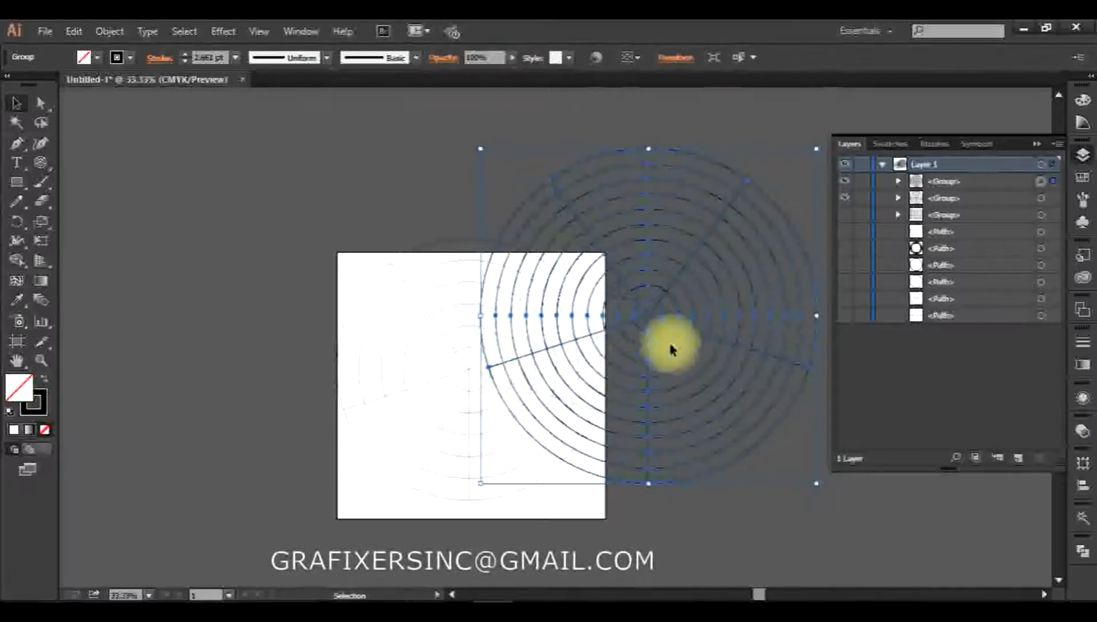
left_click(320, 233)
Create a 500 × 500 px polar grid with 10 concentric dividers skewed 100% and 5 unskewed radial dividers
left_click(41, 163)
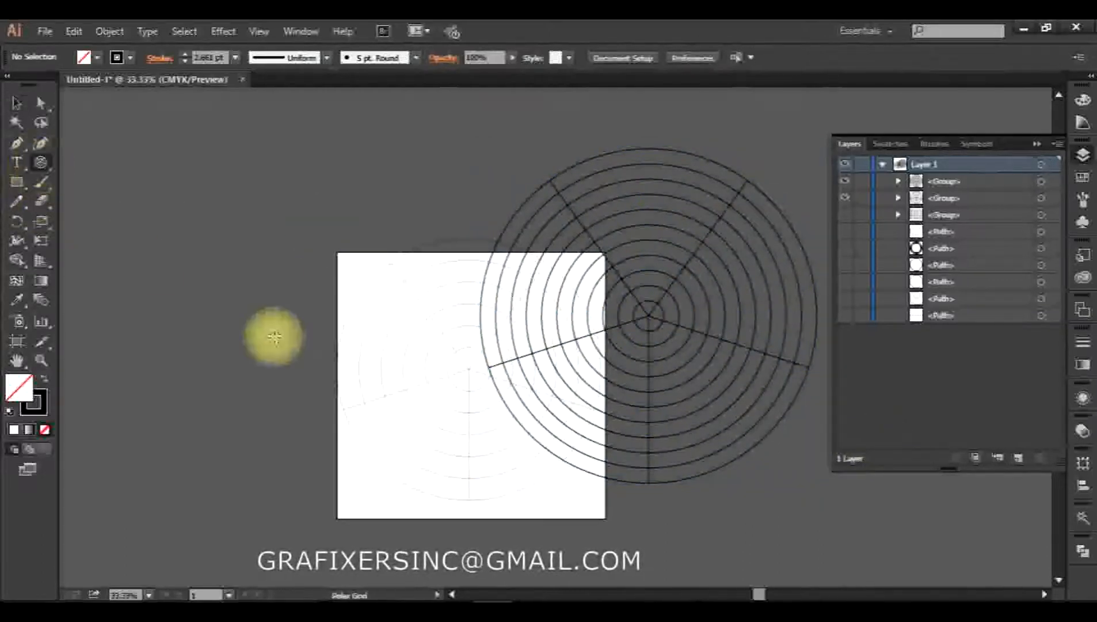
left_click(350, 311)
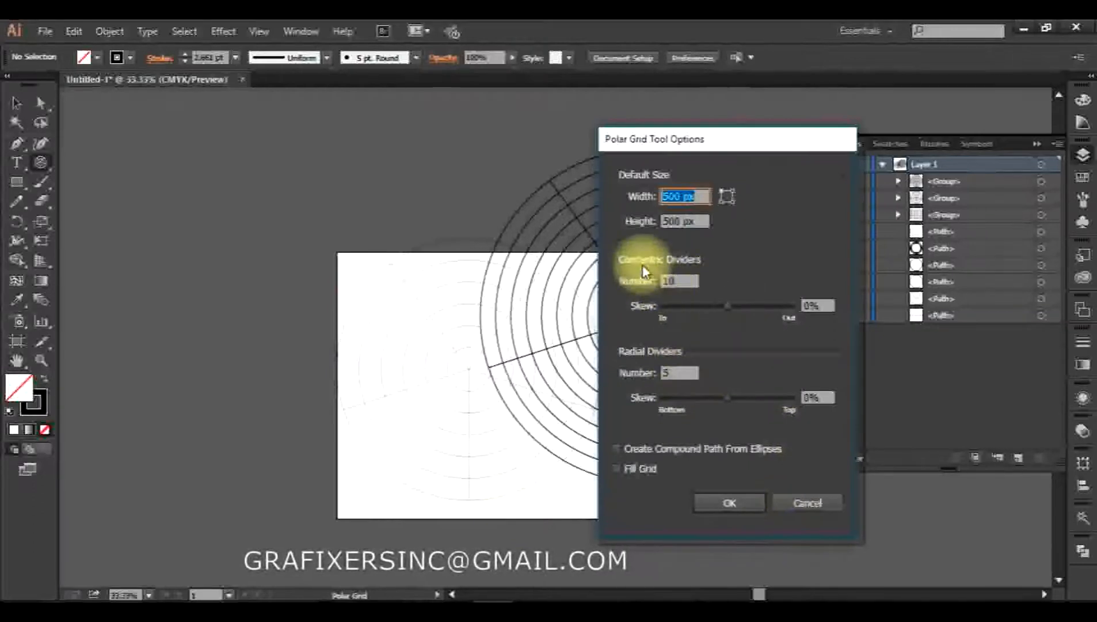
left_click_drag(760, 146, 332, 165)
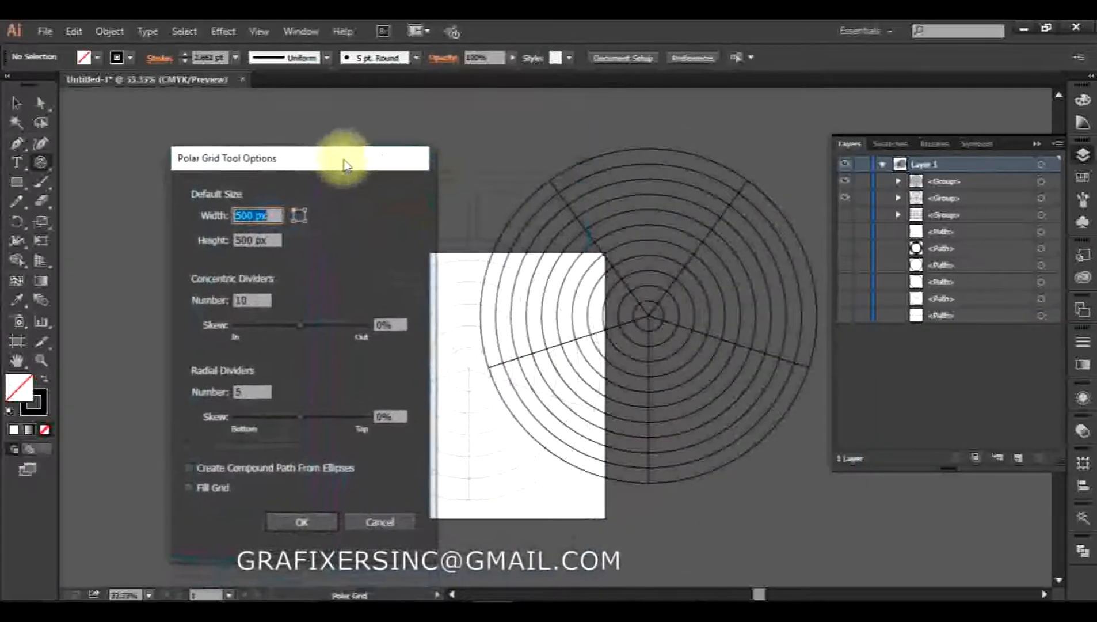
left_click(303, 327)
left_click_drag(304, 328, 328, 327)
double_click(393, 322)
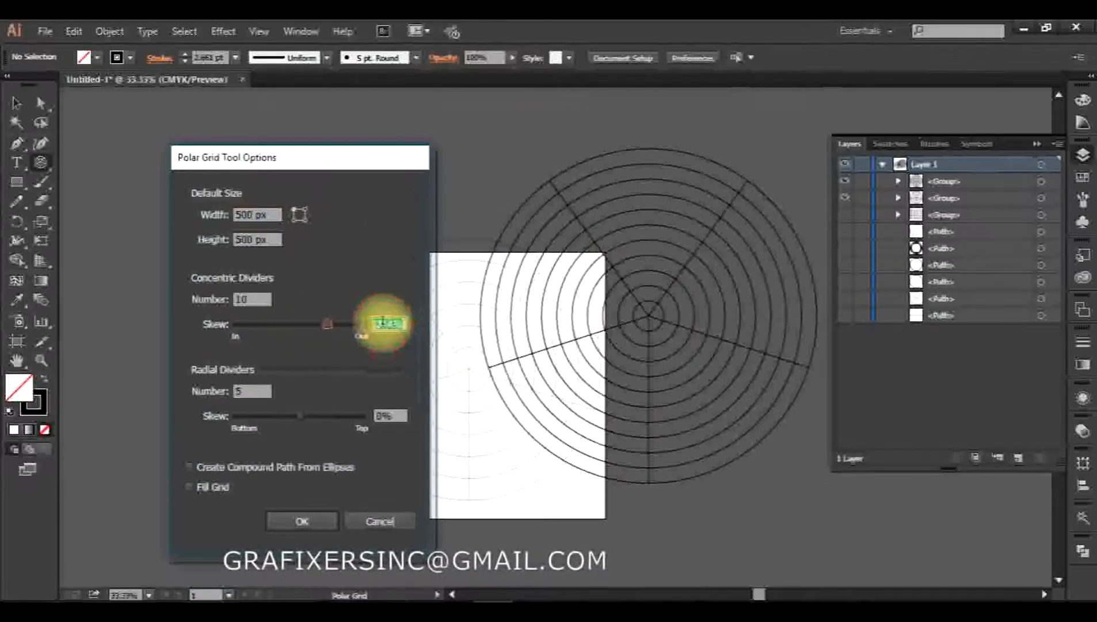
type("100")
key("Tab")
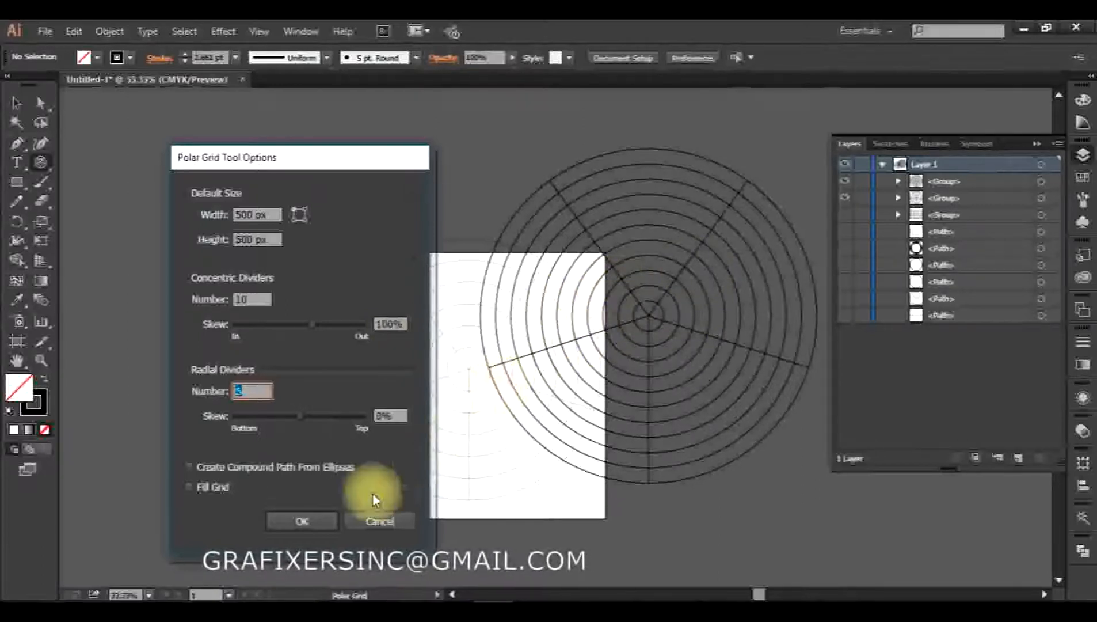
left_click(310, 521)
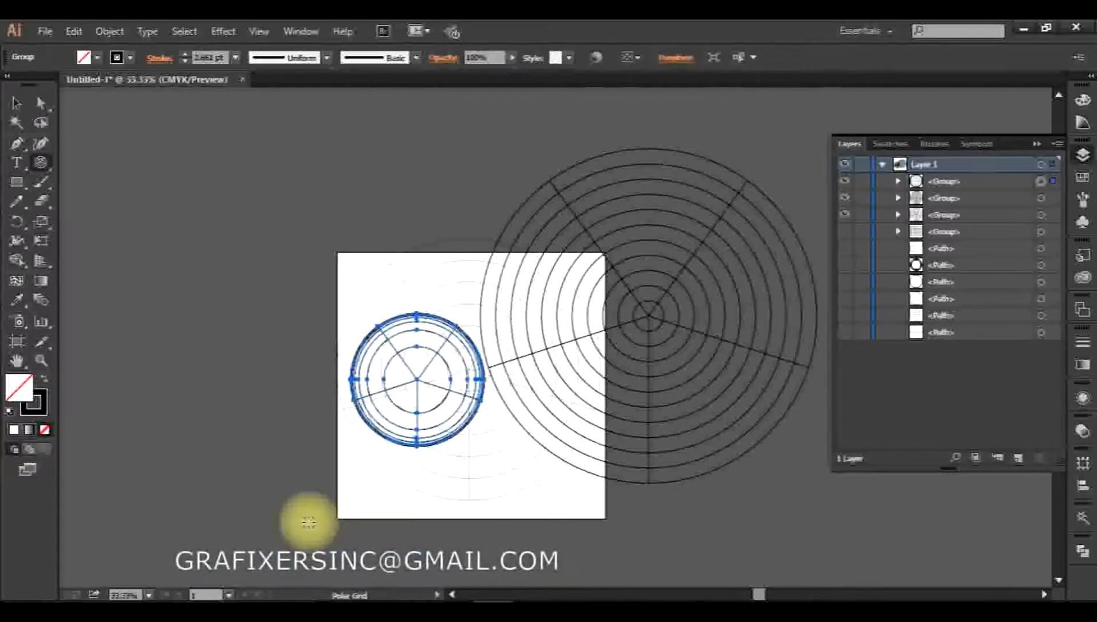
Enlarge the outward-skewed polar grid about 2.5 times from its centre and deselect it
key("v")
left_click_drag(485, 447, 617, 543)
key("ctrl+shift+a")
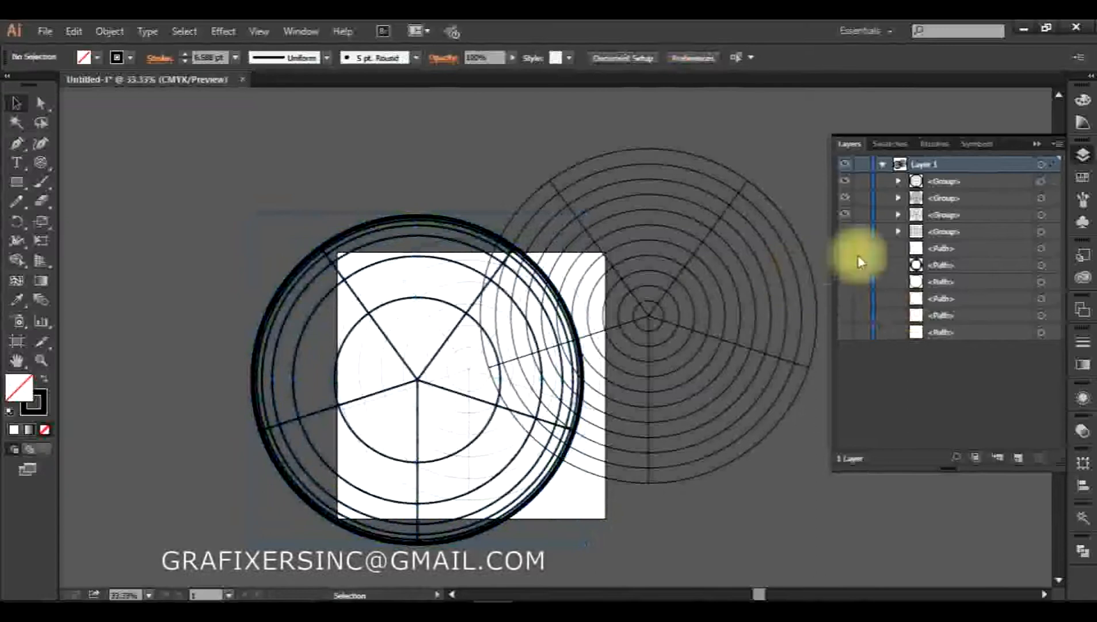
Hide the two earlier polar grids and move the outward-skewed grid to the middle of the artboard
left_click(845, 198)
left_click(845, 214)
left_click_drag(419, 380, 480, 373)
left_click(688, 456)
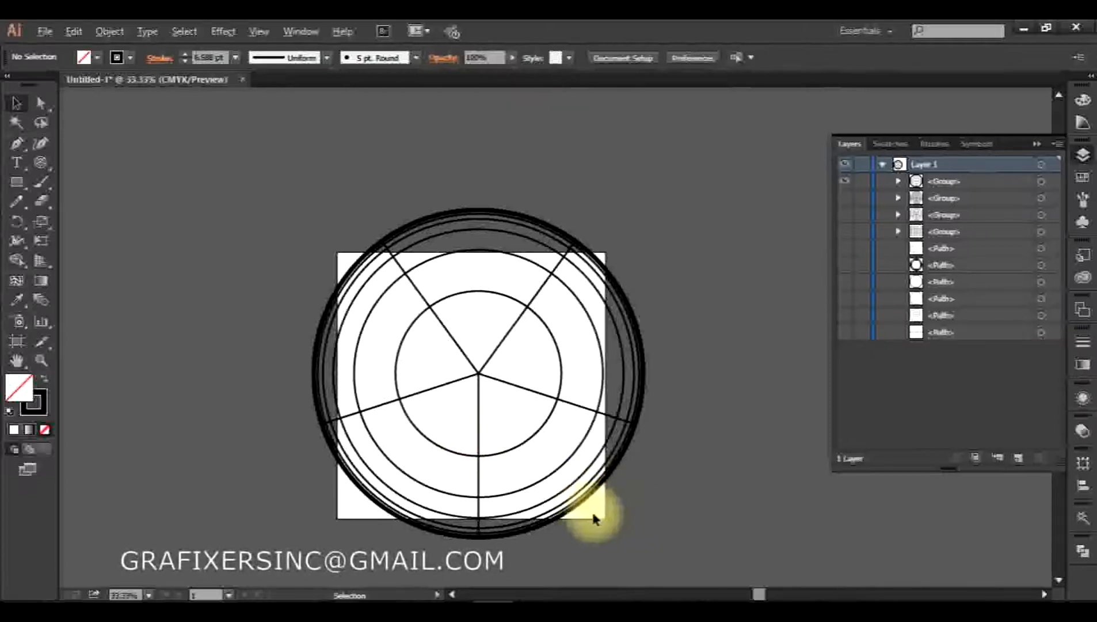
Examine up close how the concentric rings are spaced near the skewed grid's outer edge
scroll(594, 516, "up", 5)
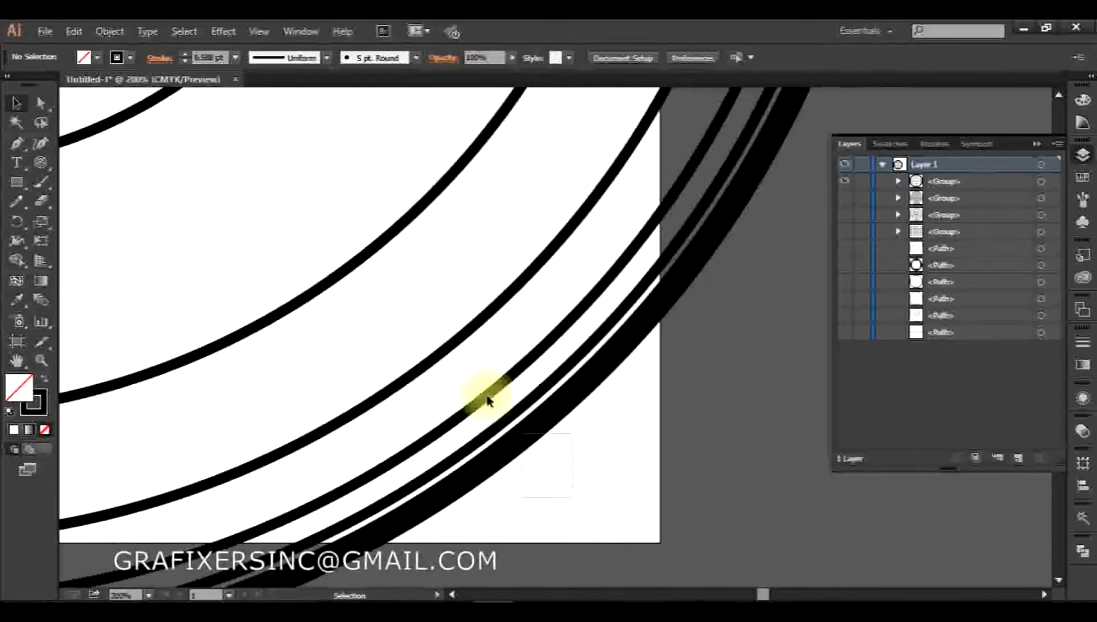
left_click(466, 391)
scroll(528, 383, "up", 6)
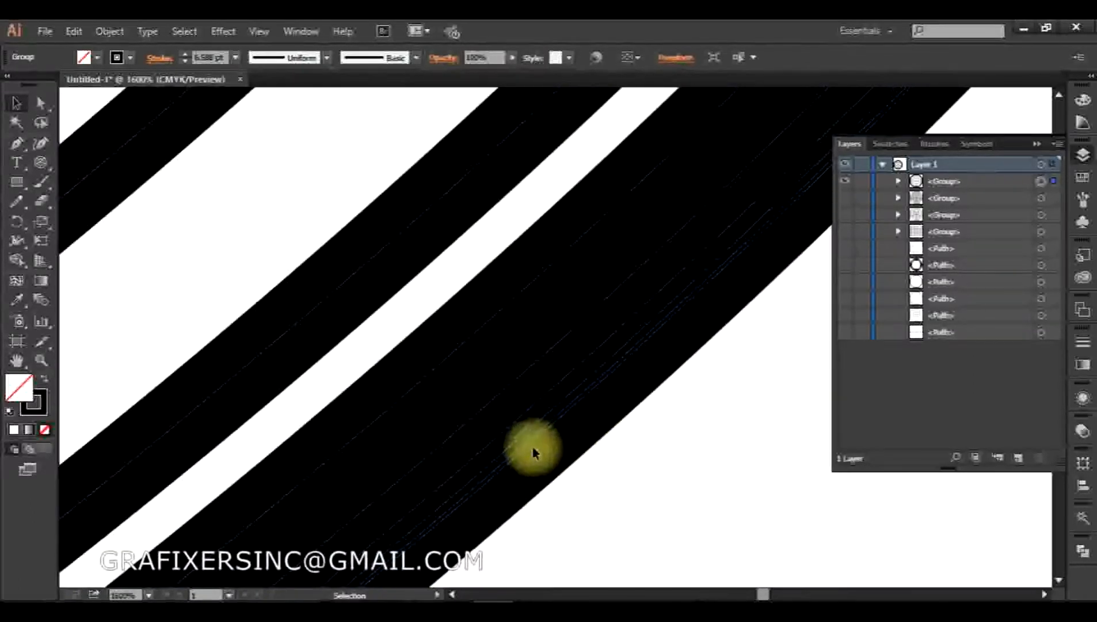
scroll(512, 409, "down", 6)
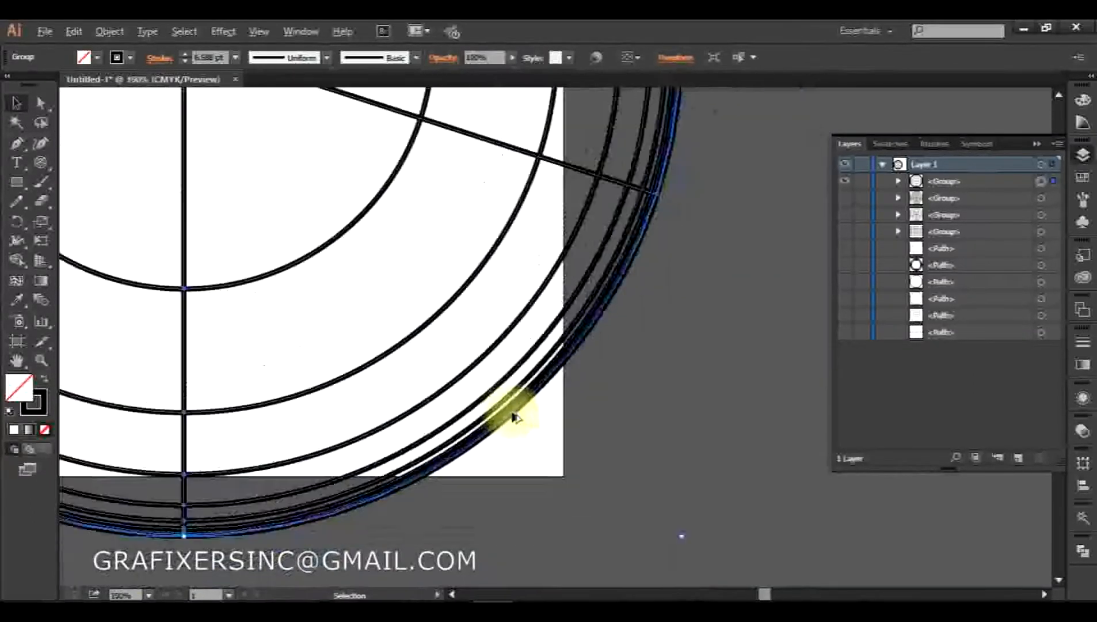
scroll(511, 413, "down", 4)
left_click(477, 345)
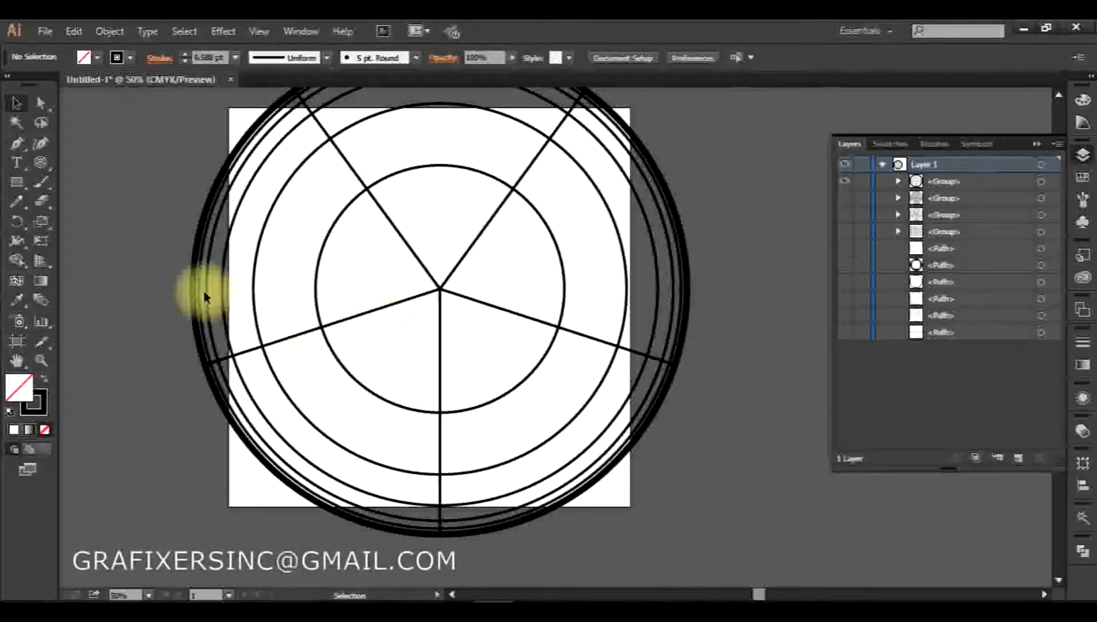
Create a 500 × 500 px polar grid with 10 concentric dividers skewed -100% and 5 unskewed radial dividers
left_click(41, 162)
left_click(434, 258)
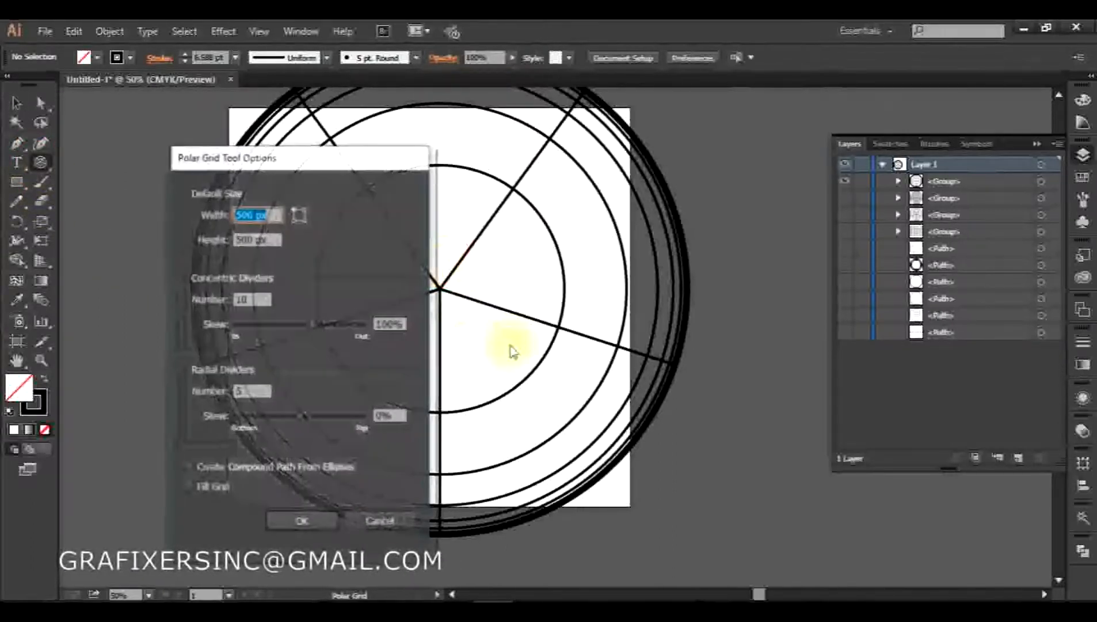
left_click(256, 299)
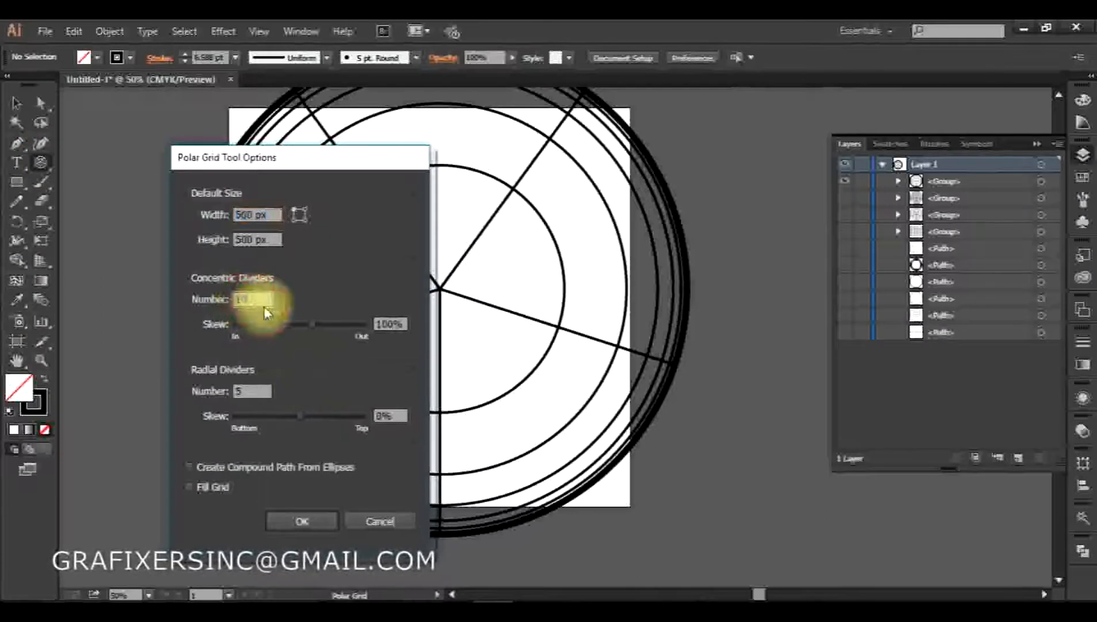
left_click(399, 325)
scroll(399, 325, "down", 3)
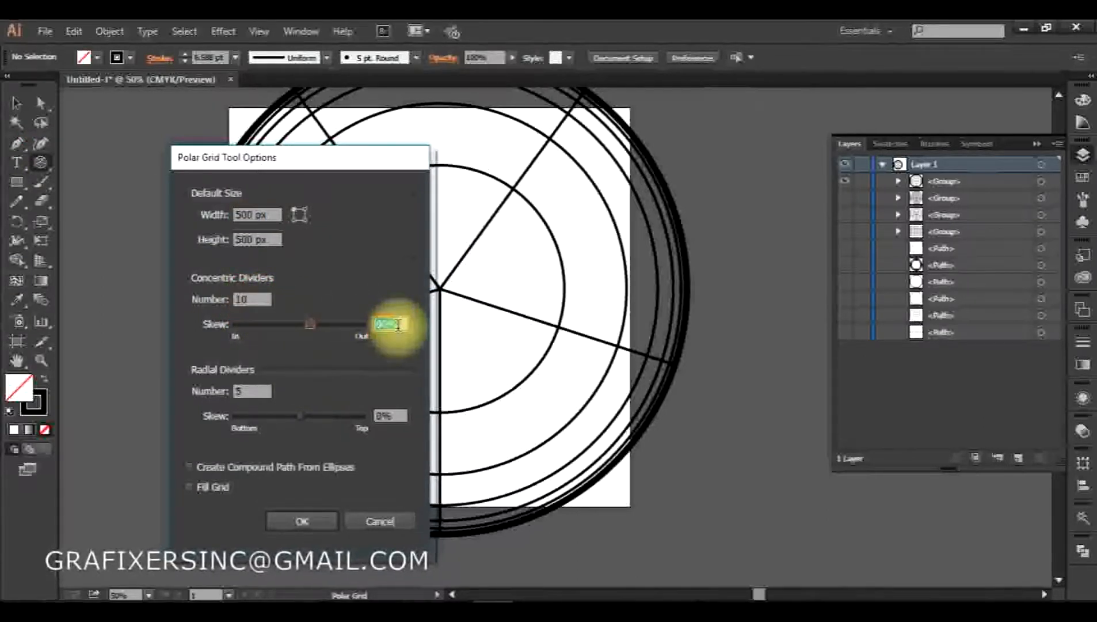
scroll(399, 325, "down", 2)
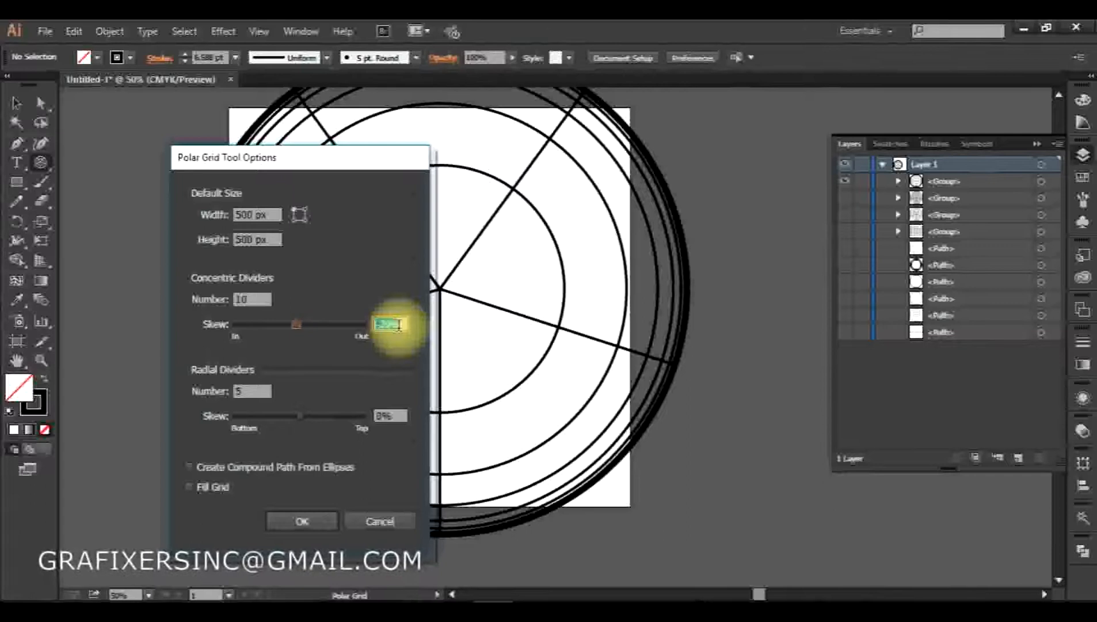
key("BackSpace")
scroll(399, 325, "down", 1)
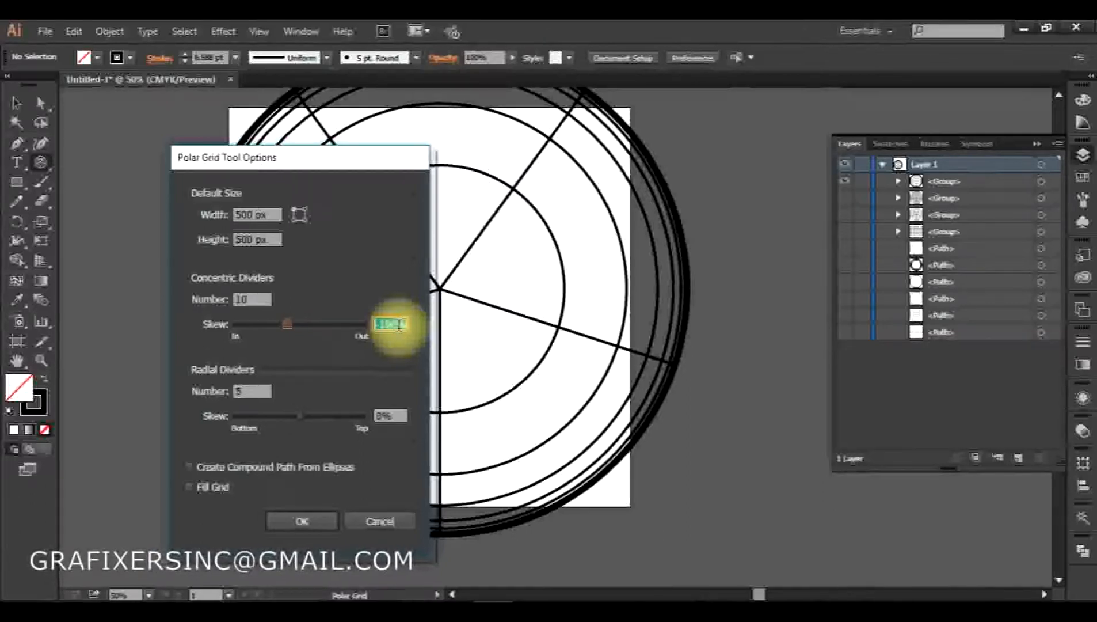
left_click(296, 521)
Enlarge the inward-skewed polar grid about 1.75 times from its centre and hide the outward-skewed grid
key("v")
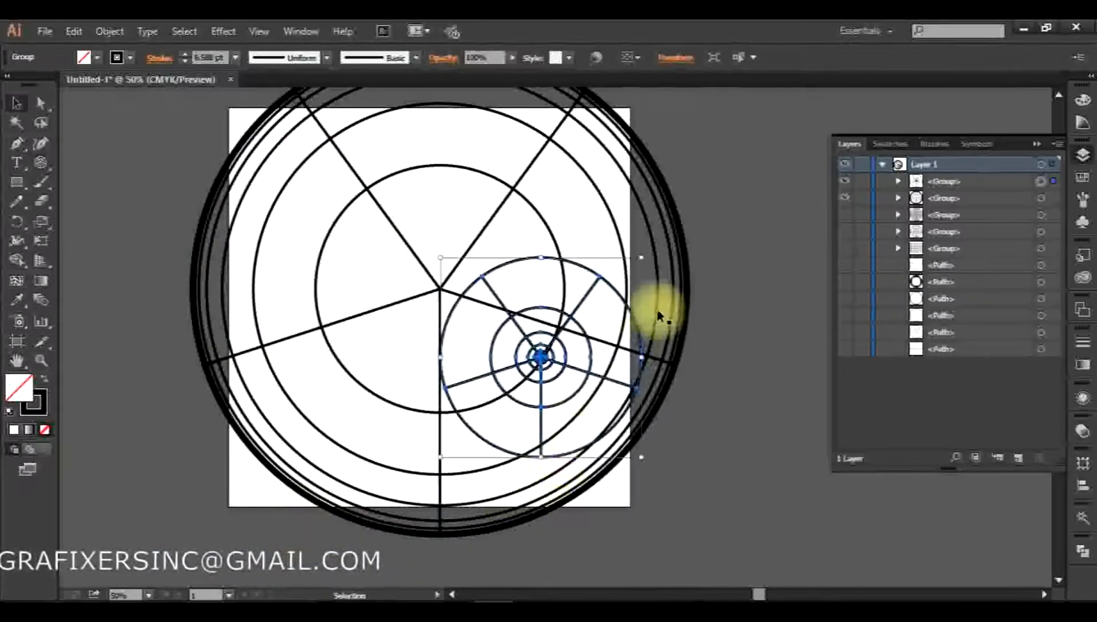
left_click_drag(642, 261, 772, 221)
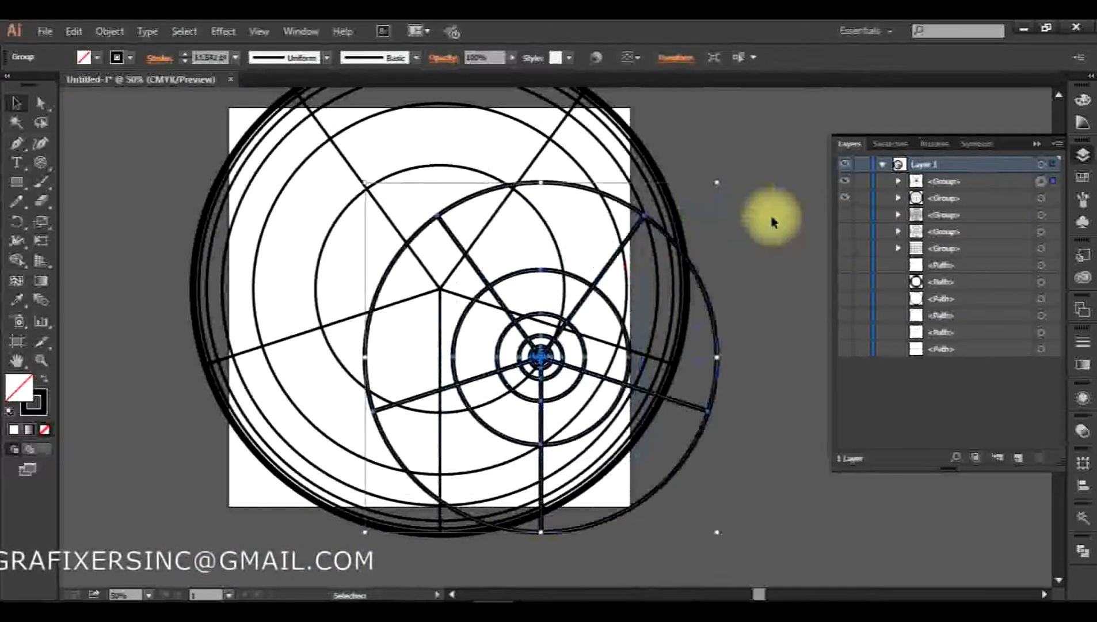
left_click(843, 204)
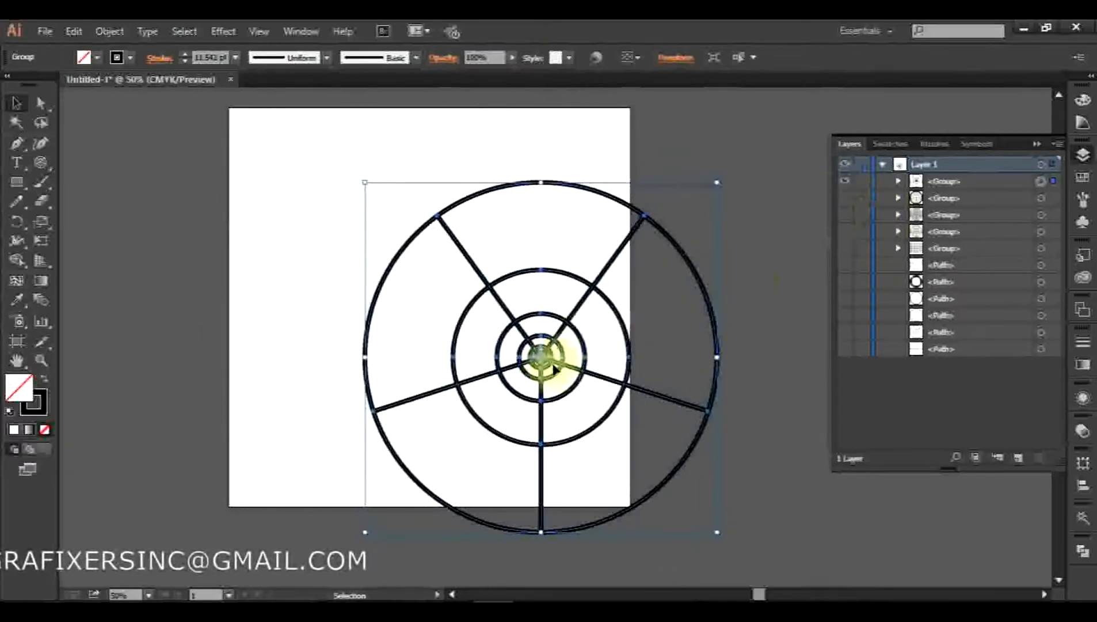
left_click(474, 447)
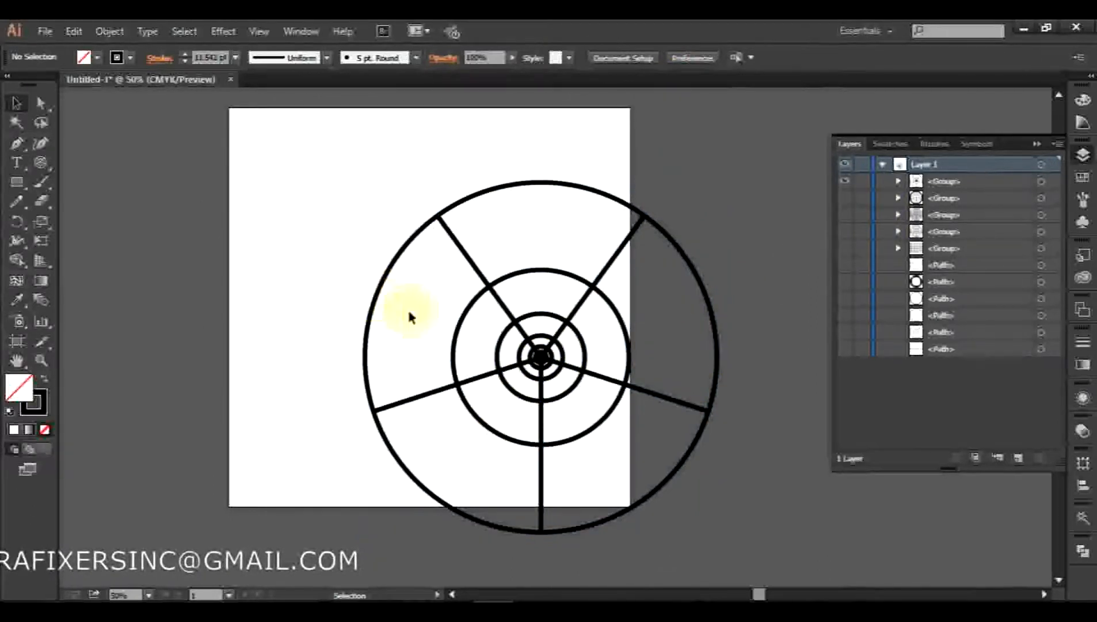
Draw a tiny polar grid and create a 2 × 1 px one below it with the radial dividers skewed 100%
left_click(41, 163)
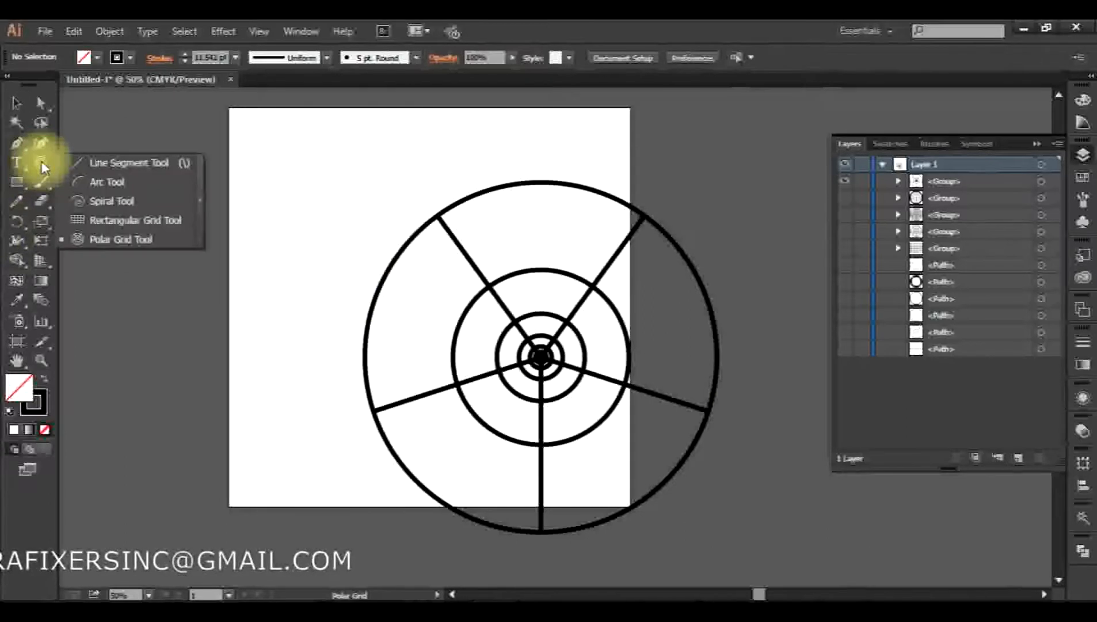
left_click(115, 239)
left_click_drag(320, 236, 324, 238)
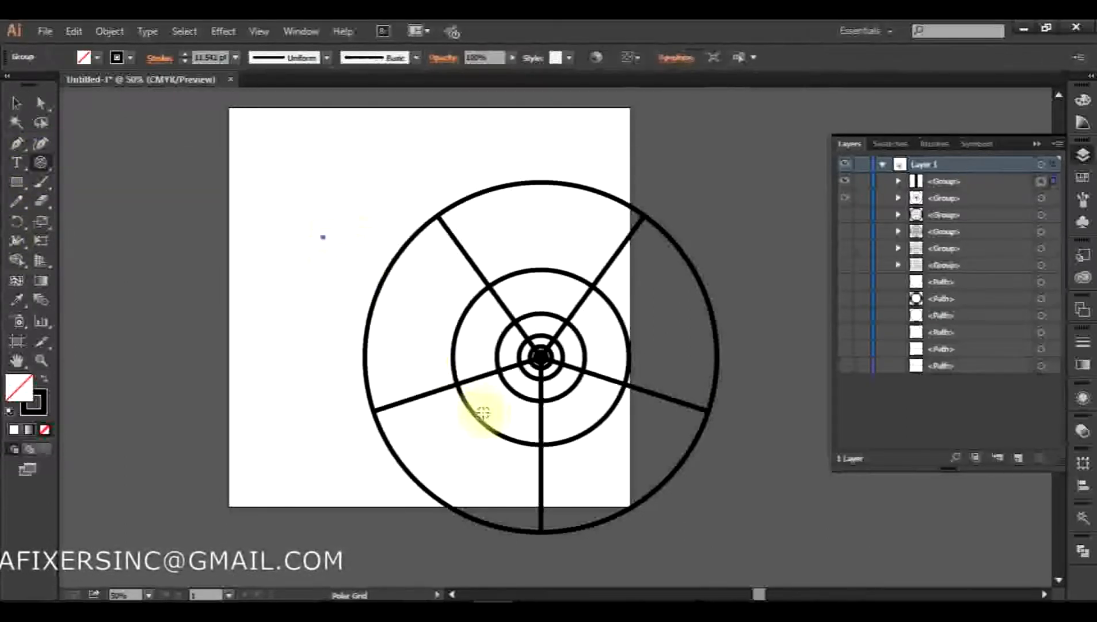
left_click(323, 298)
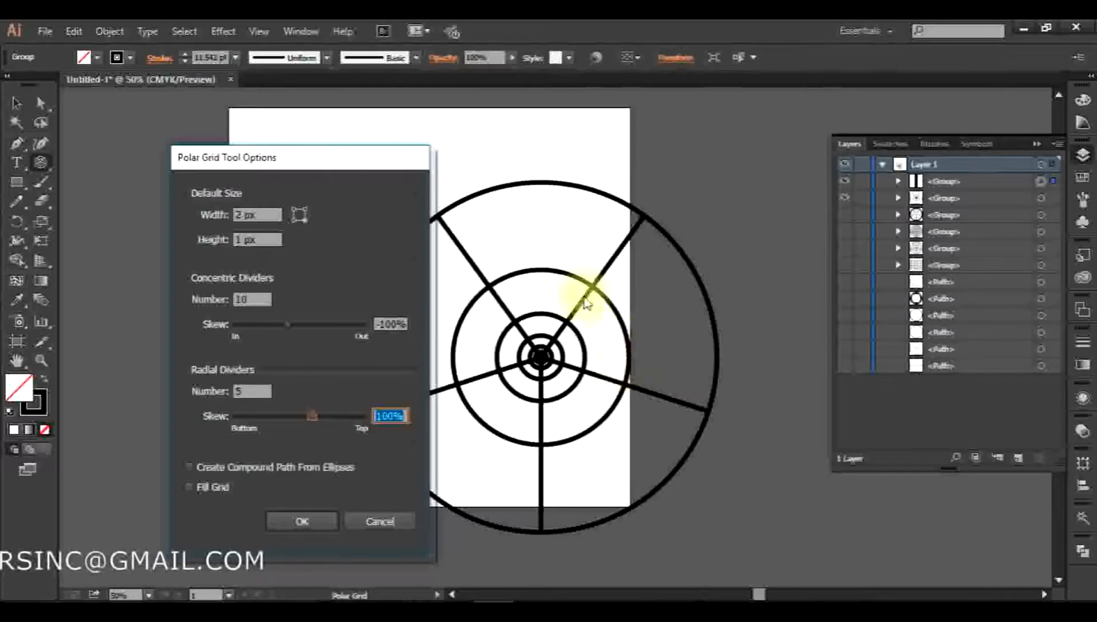
left_click(315, 521)
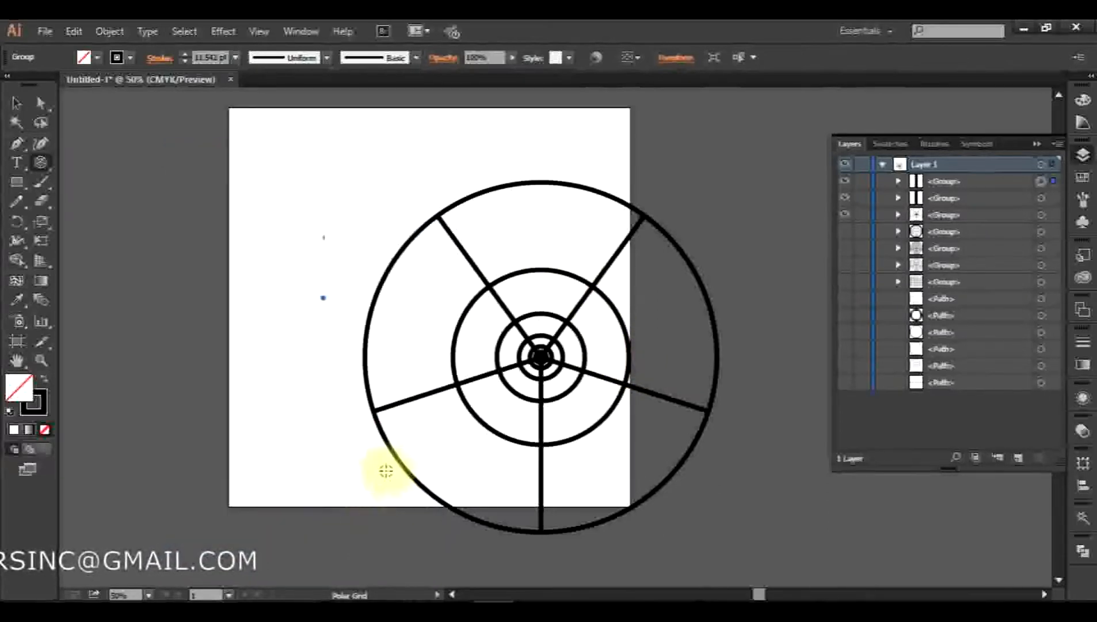
Create a 500 × 500 px polar grid with concentric skew -100% and radial skew 100%, and move it onto the artboard's left side
left_click(304, 233)
left_click(257, 213)
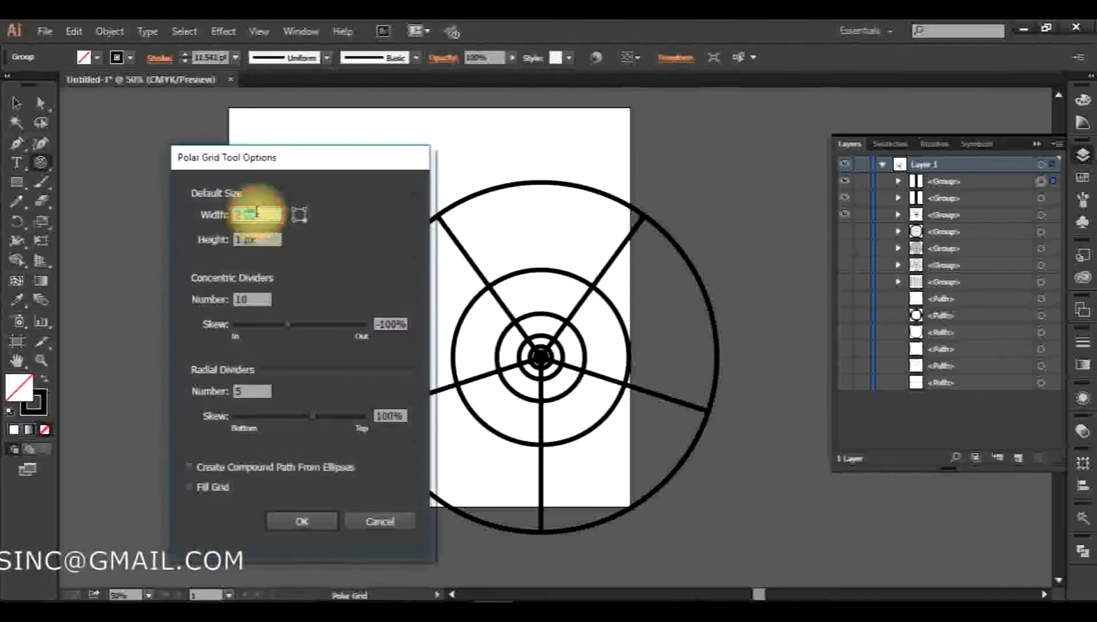
type("500")
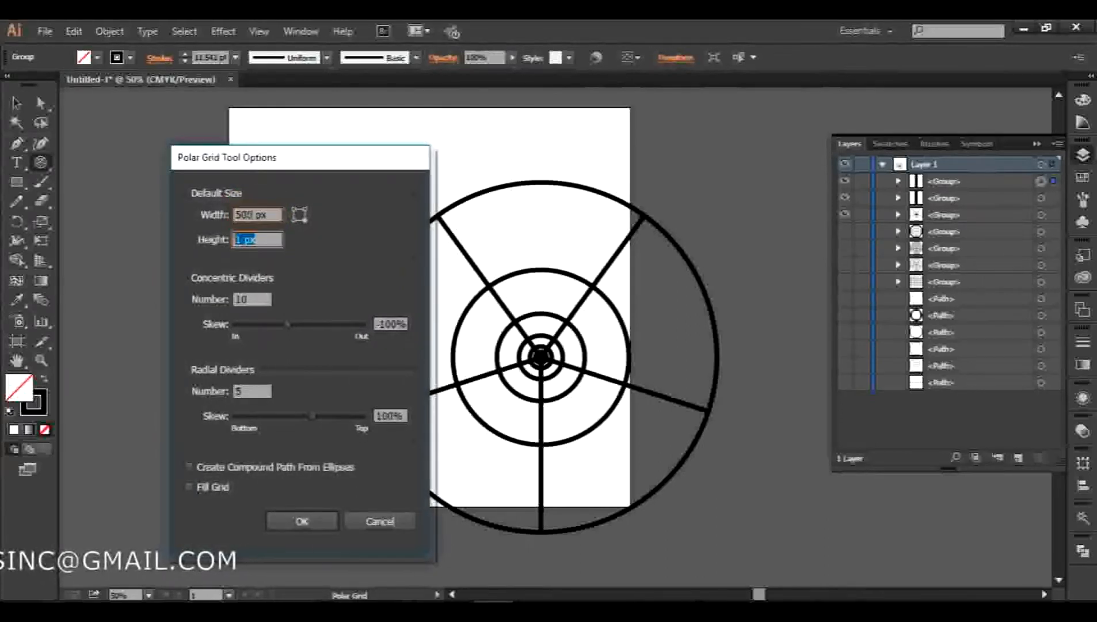
key("Return")
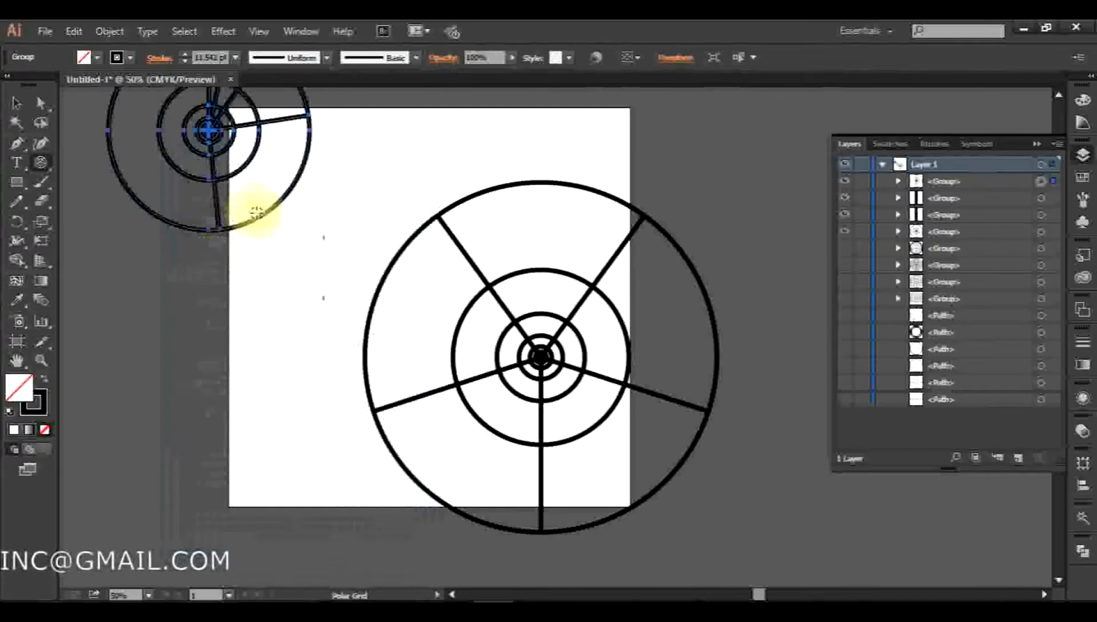
key("v")
left_click_drag(223, 162, 333, 326)
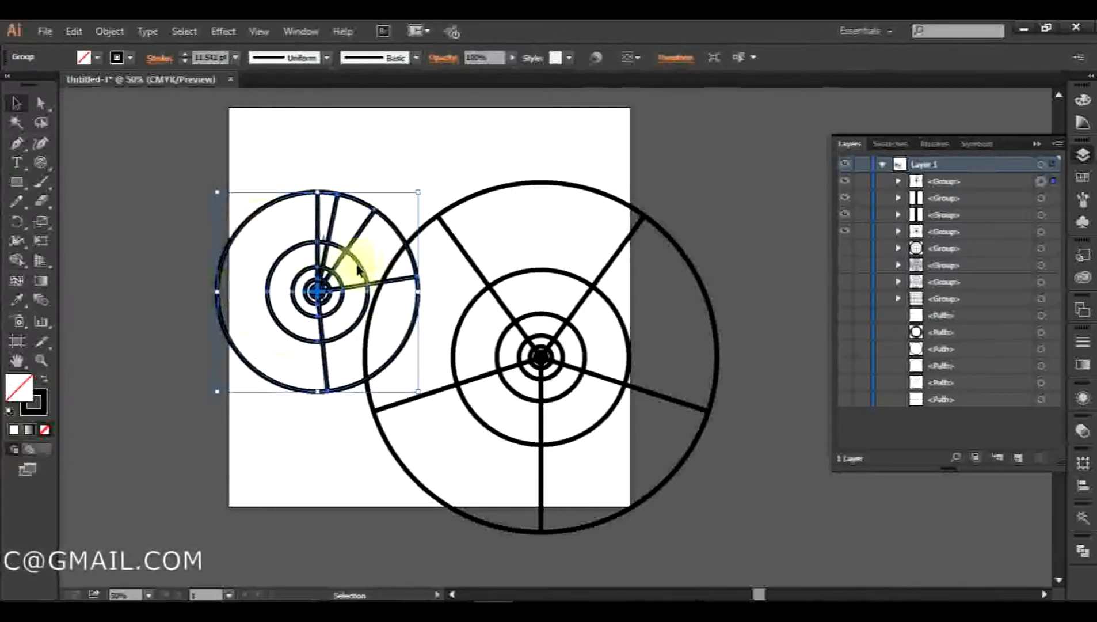
left_click(305, 488)
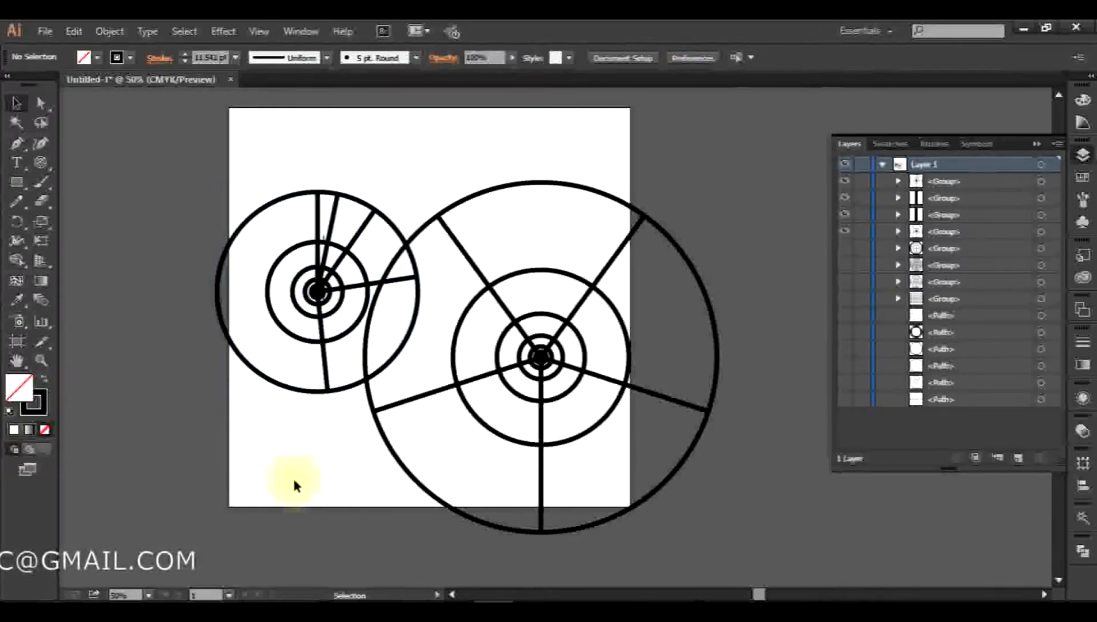
Create a 500 × 500 px polar grid with concentric skew -100% and 40 radial dividers skewed 100%, and move it over the artboard's lower-left corner
left_click(40, 162)
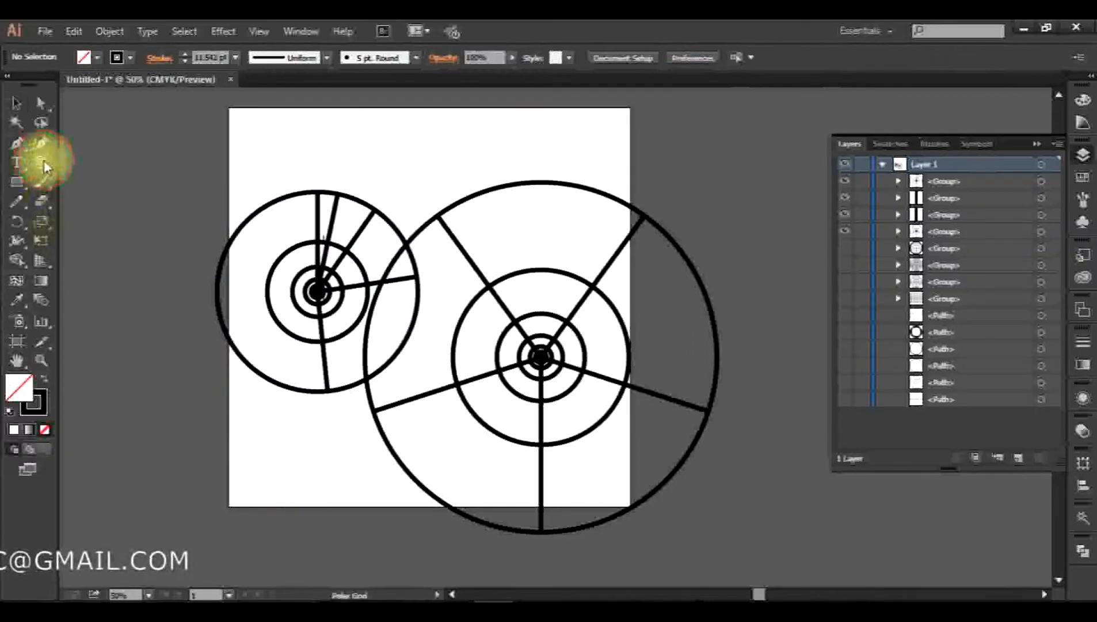
left_click(423, 154)
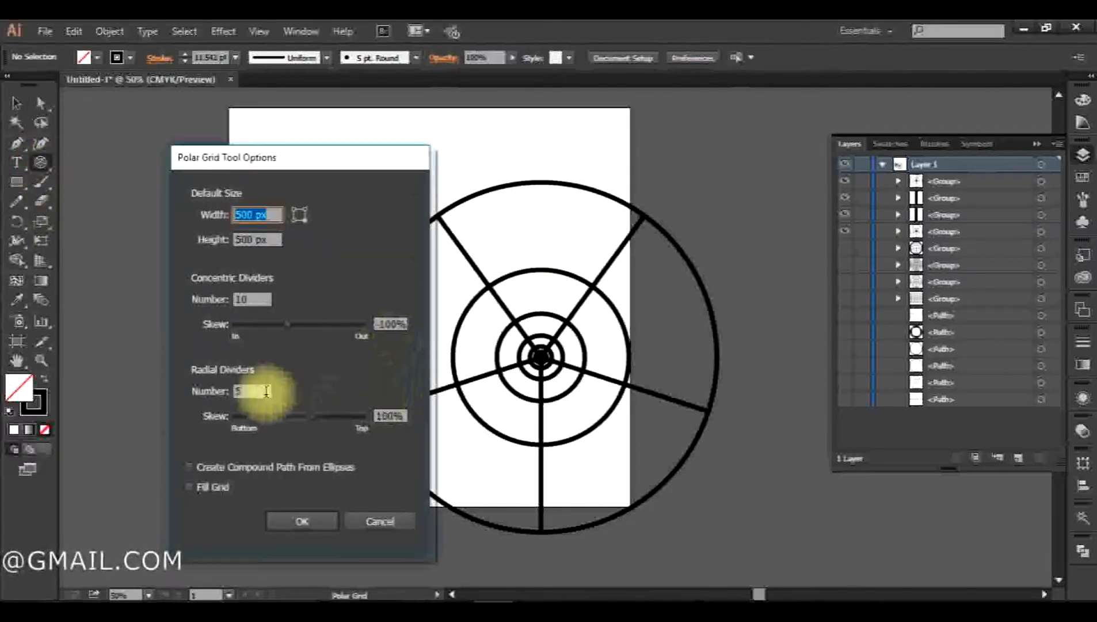
double_click(253, 391)
left_click(302, 521)
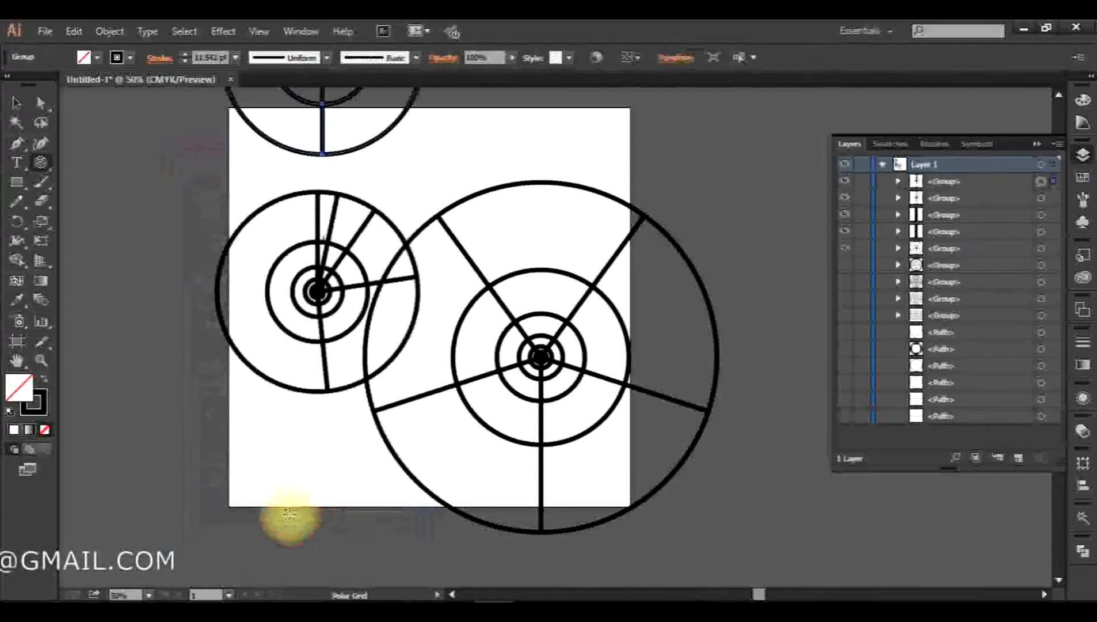
key("v")
left_click_drag(318, 98, 205, 504)
left_click(350, 465)
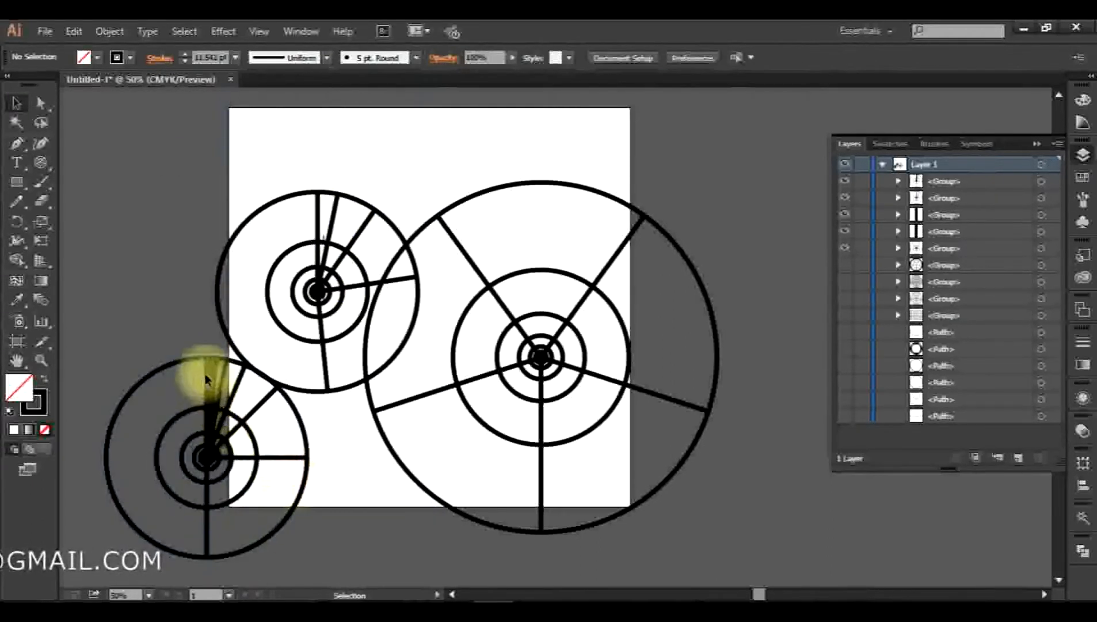
Delete all the visible polar grids from the artboard and the area around it
left_click(208, 529)
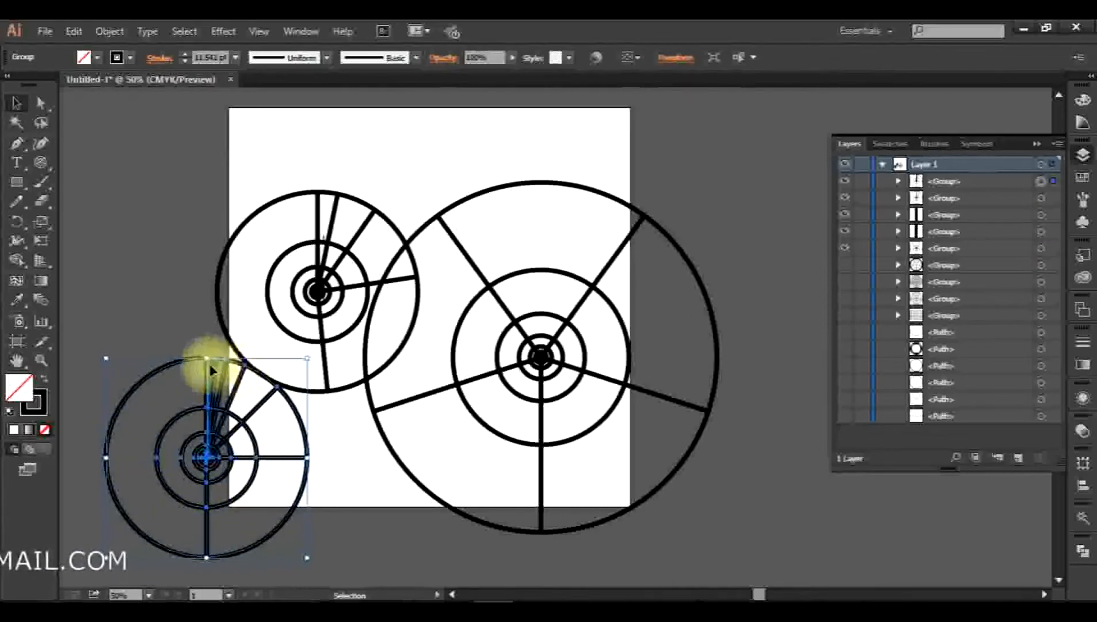
left_click(346, 500)
left_click_drag(146, 236, 607, 520)
key("Delete")
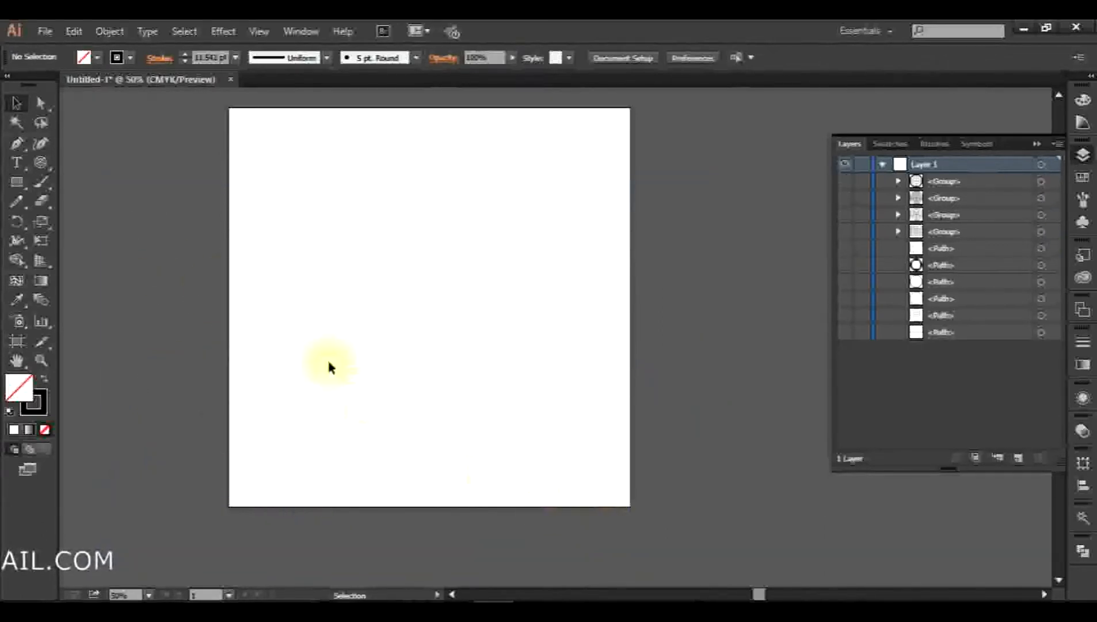
left_click(38, 165)
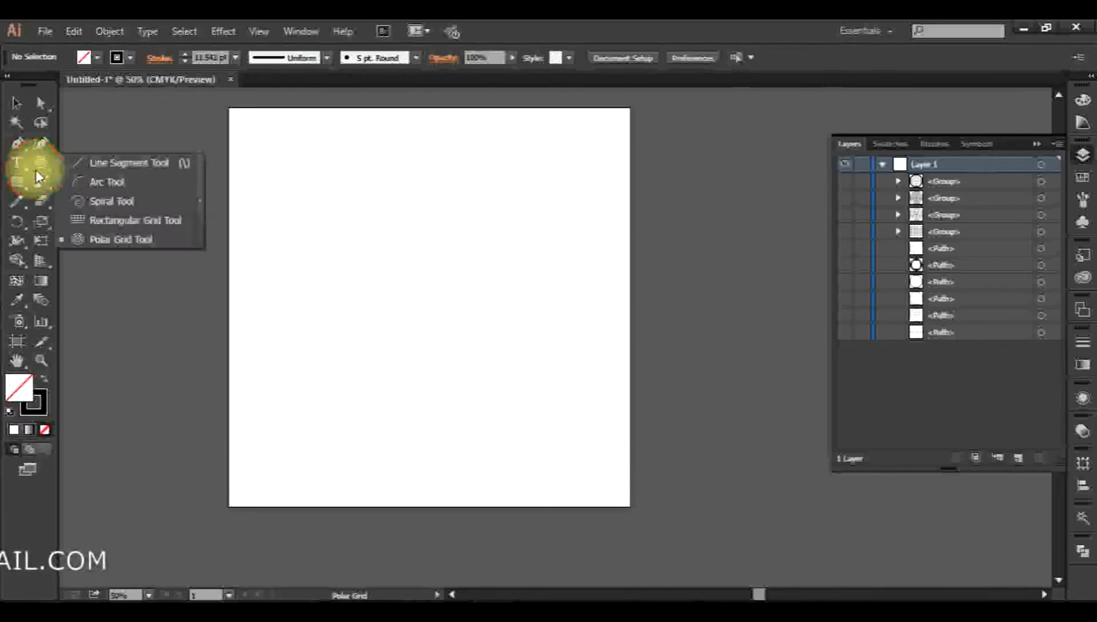
left_click(320, 162)
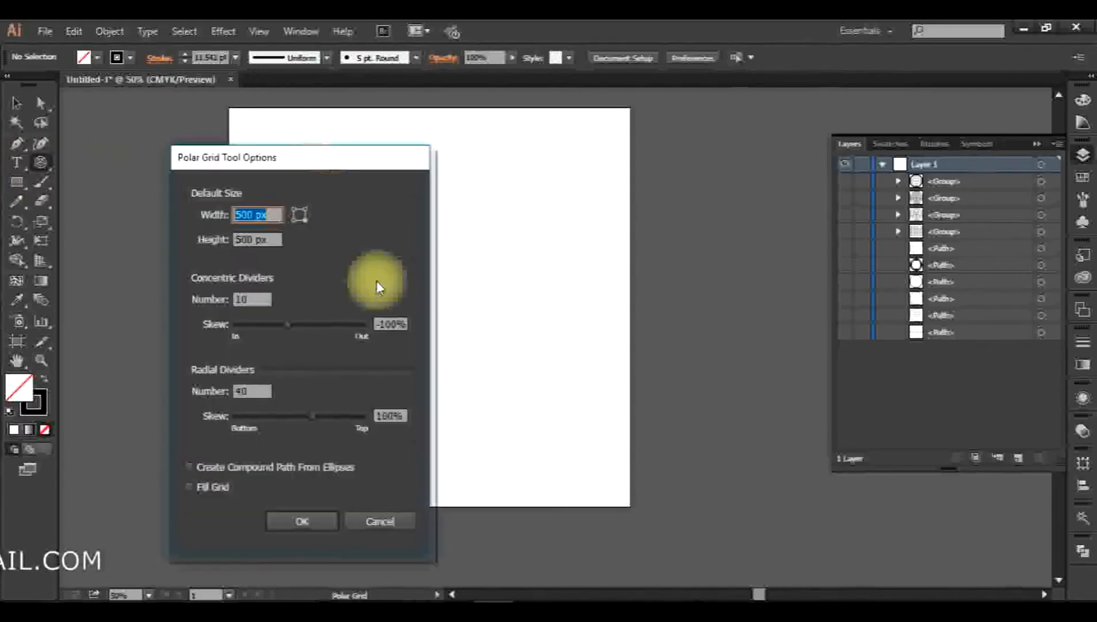
left_click(387, 526)
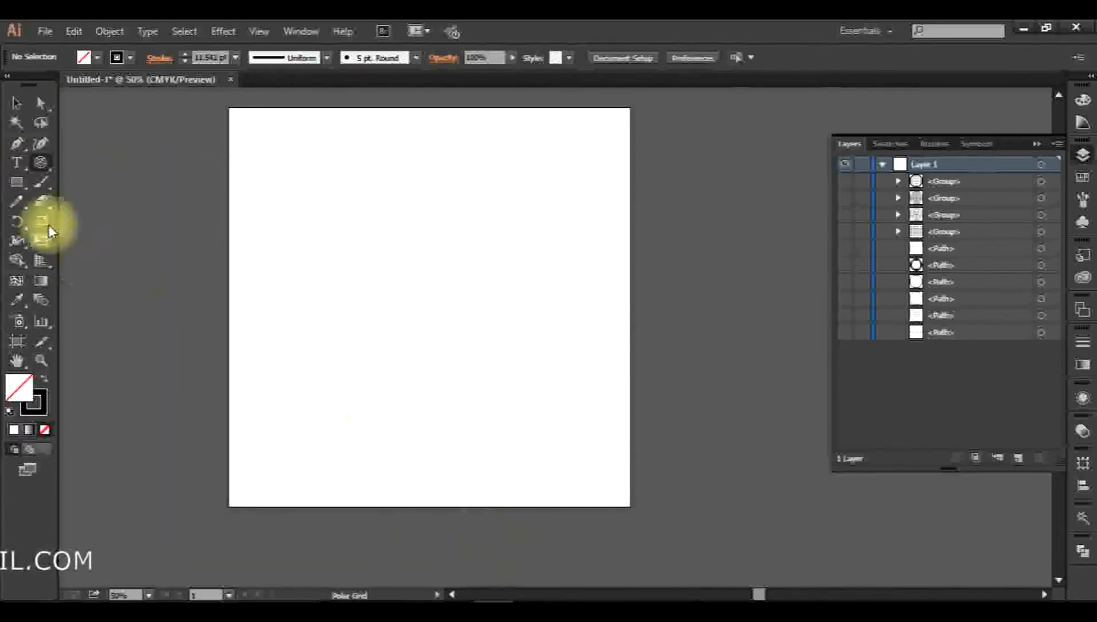
left_click(42, 163)
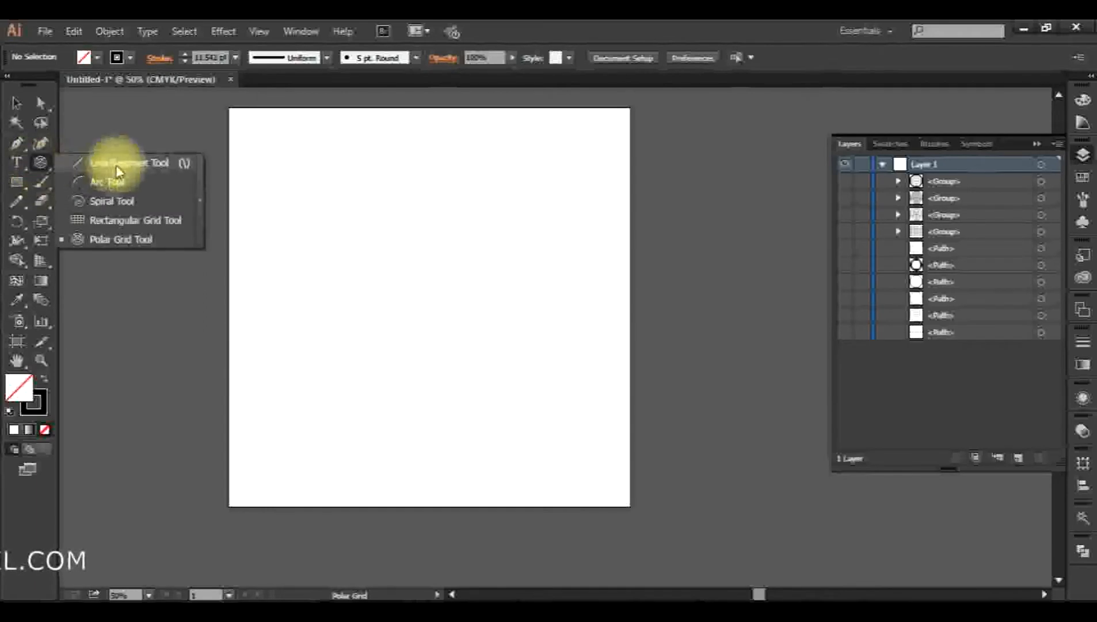
left_click(39, 164)
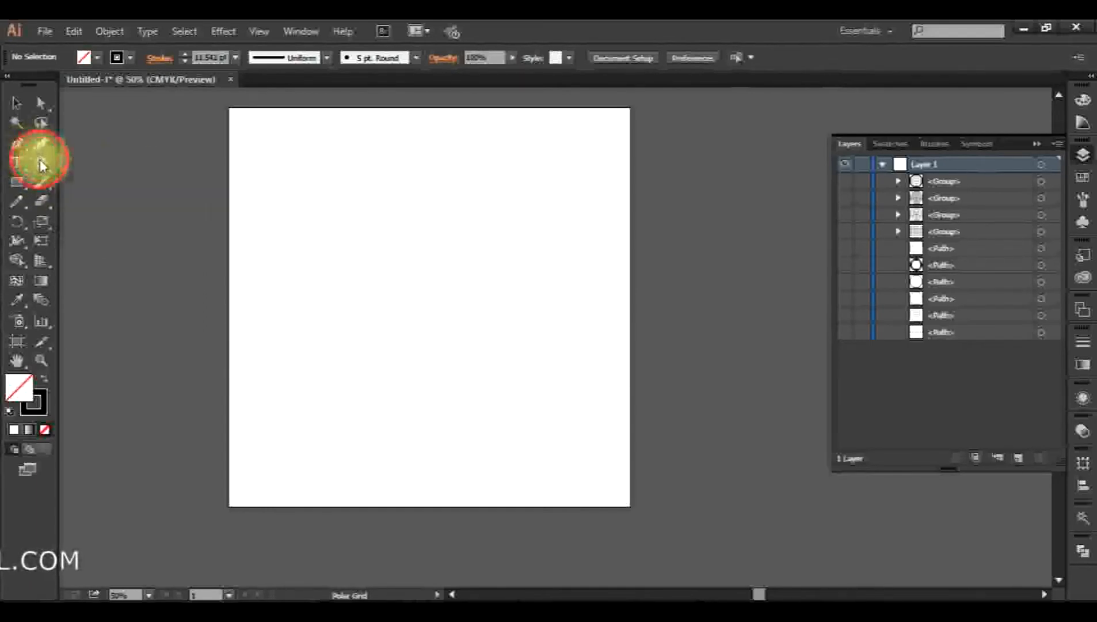
left_click(10, 105)
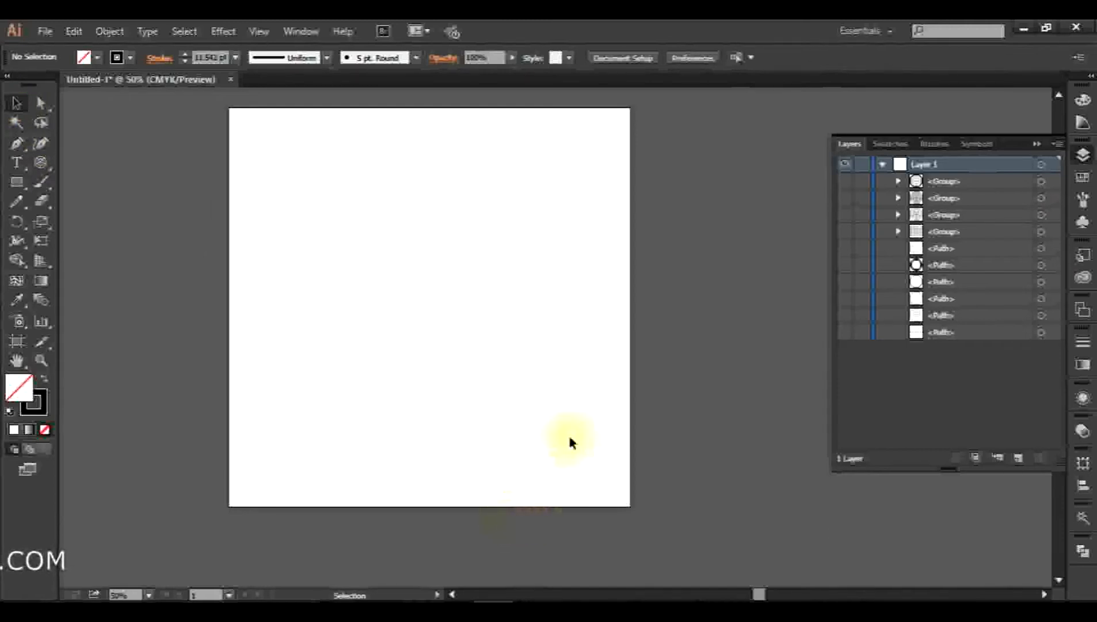
Switch to the browser and look over the YouTube channel's home page and its uploaded videos
left_click(384, 608)
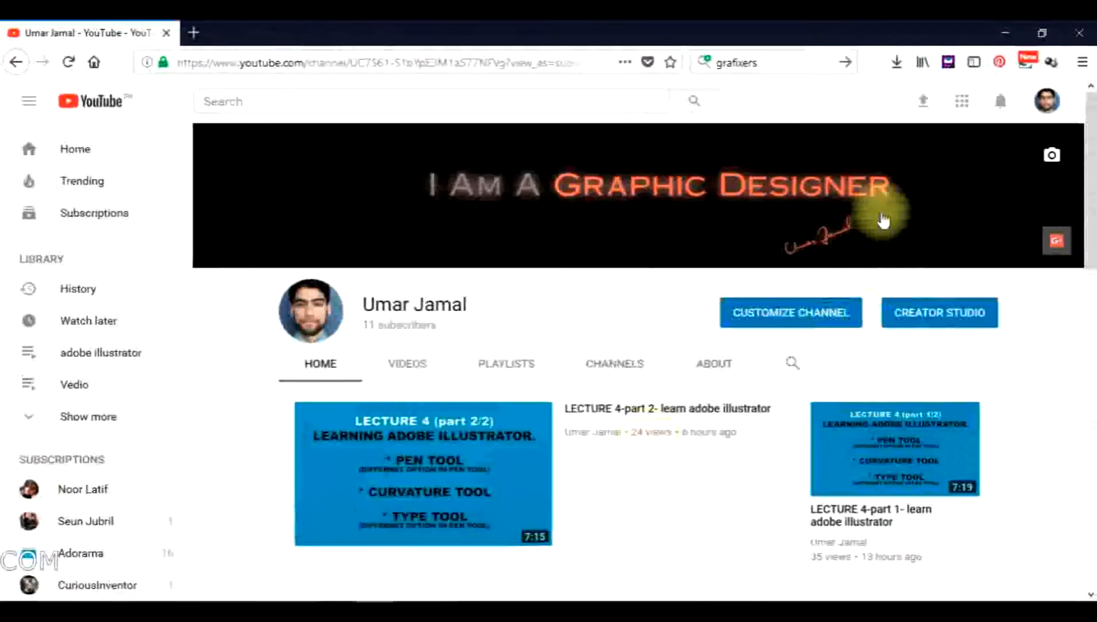
scroll(624, 350, "down", 2)
scroll(624, 350, "up", 2)
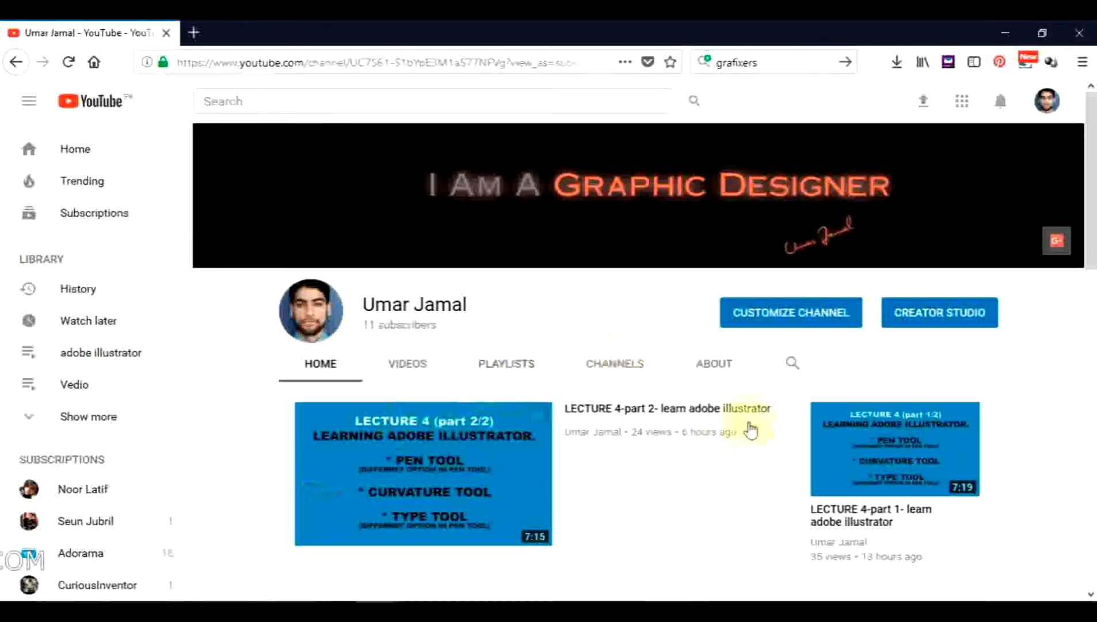
scroll(668, 404, "down", 4)
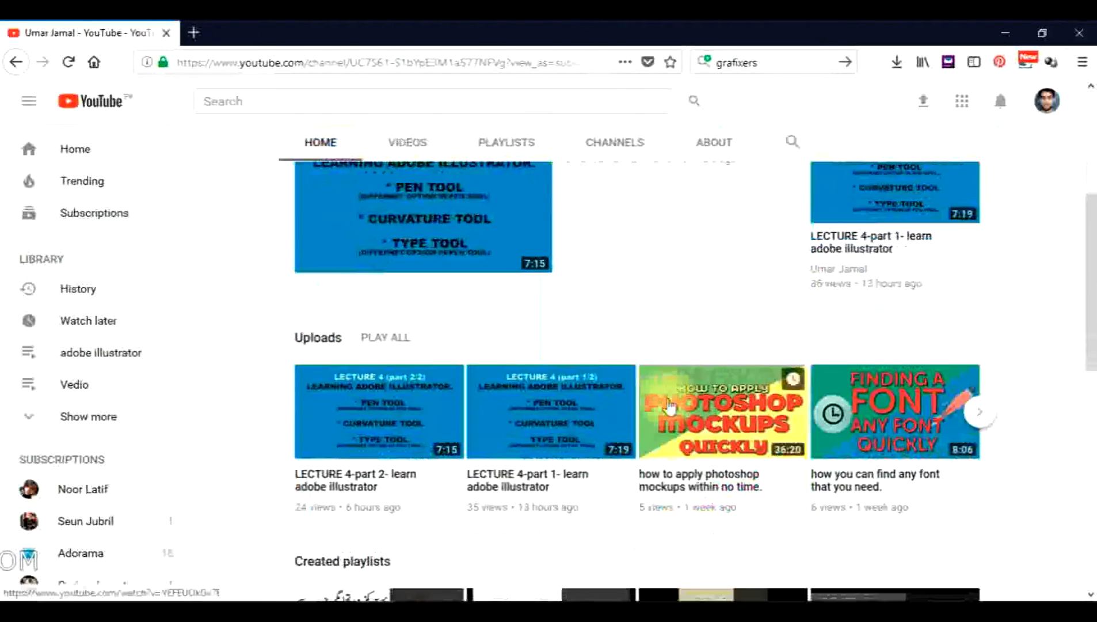
scroll(669, 406, "up", 3)
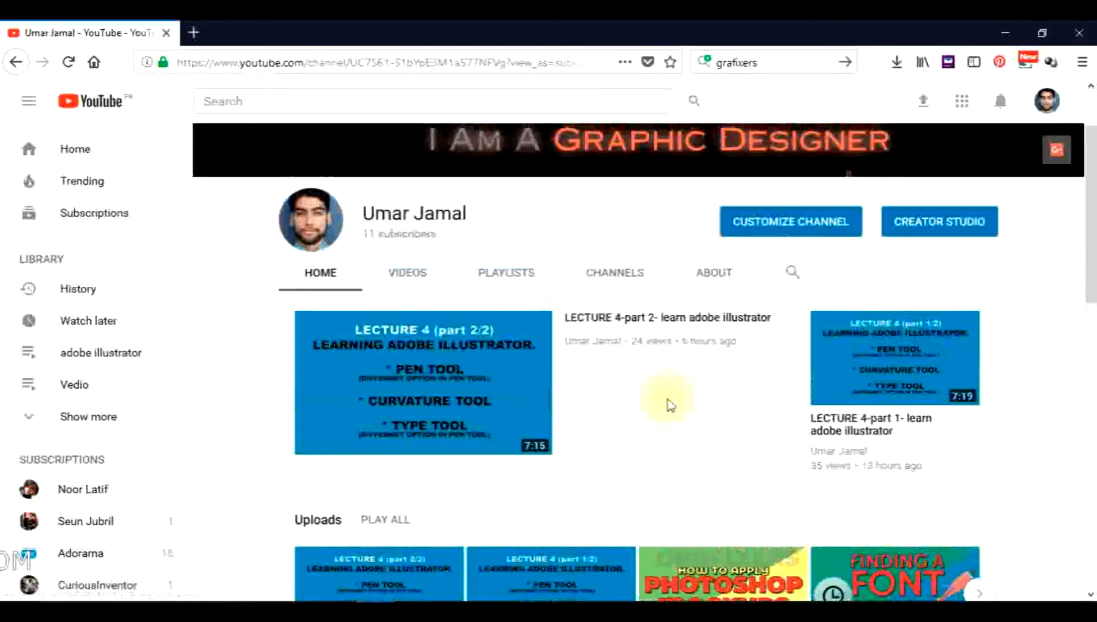
scroll(670, 404, "up", 2)
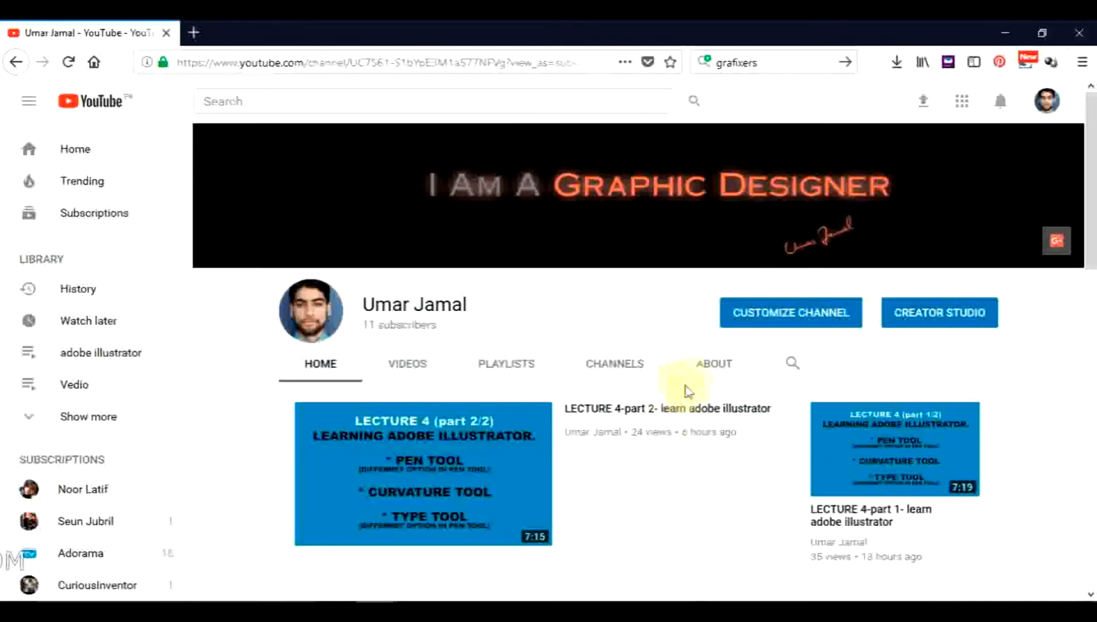